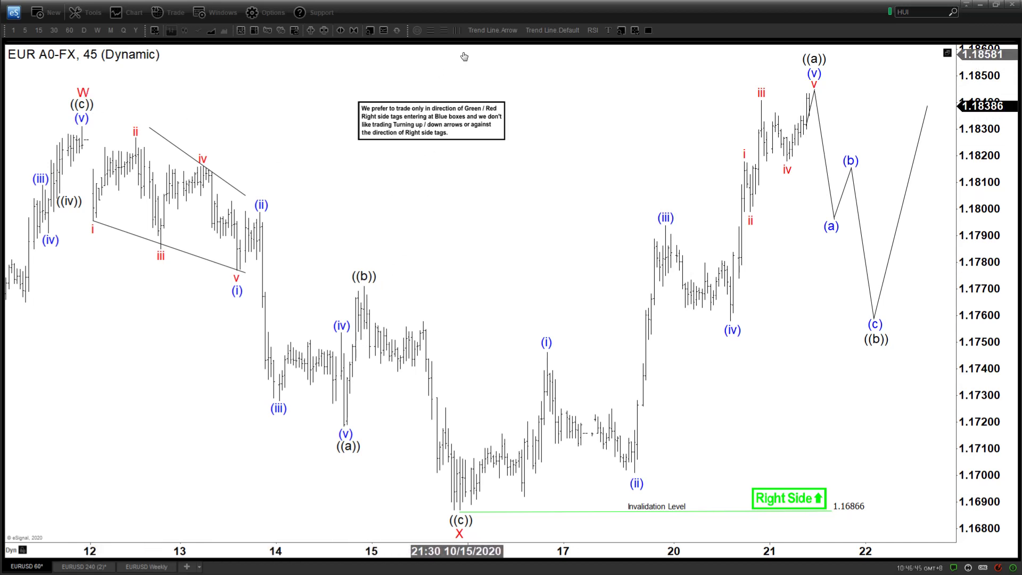
# Step: Sketch a temporary trend line arrow from the wave X low up to the ((a)) high, and discard it
pyautogui.click(508, 30)
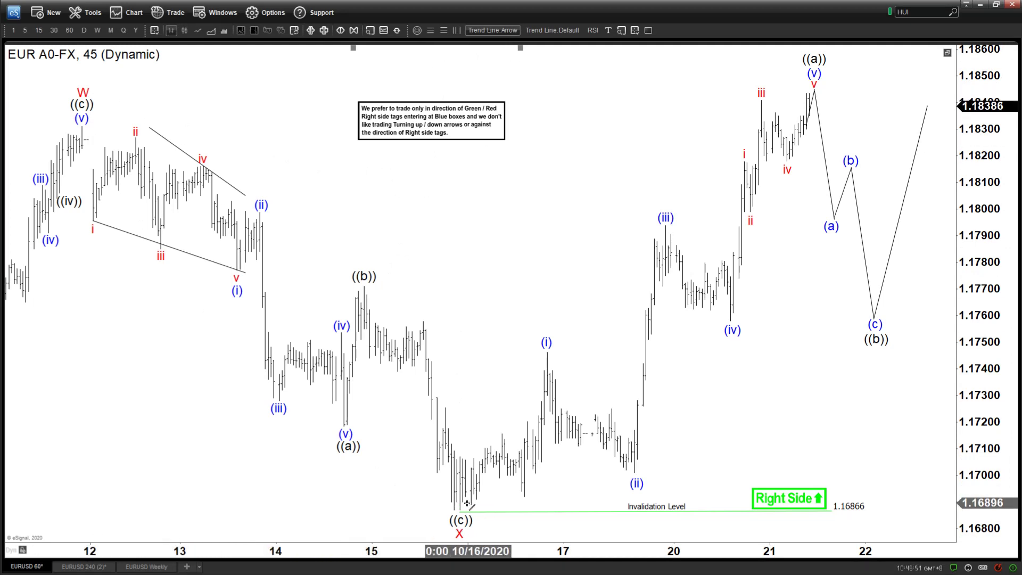
pyautogui.moveTo(480, 486)
pyautogui.mouseDown()
pyautogui.moveTo(935, 75)
pyautogui.moveTo(886, 53)
pyautogui.mouseUp()
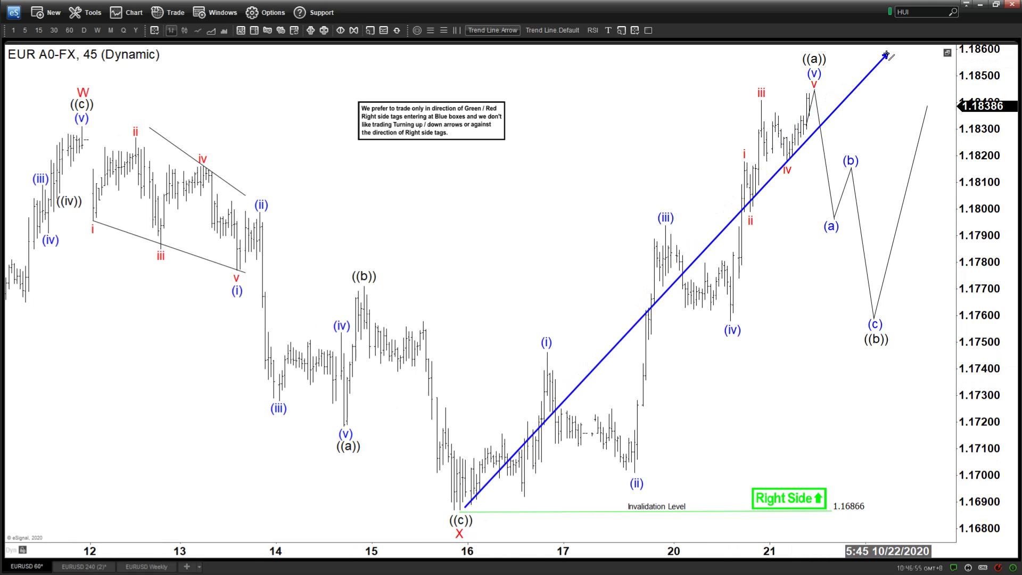
pyautogui.press('Escape')
pyautogui.click(492, 30)
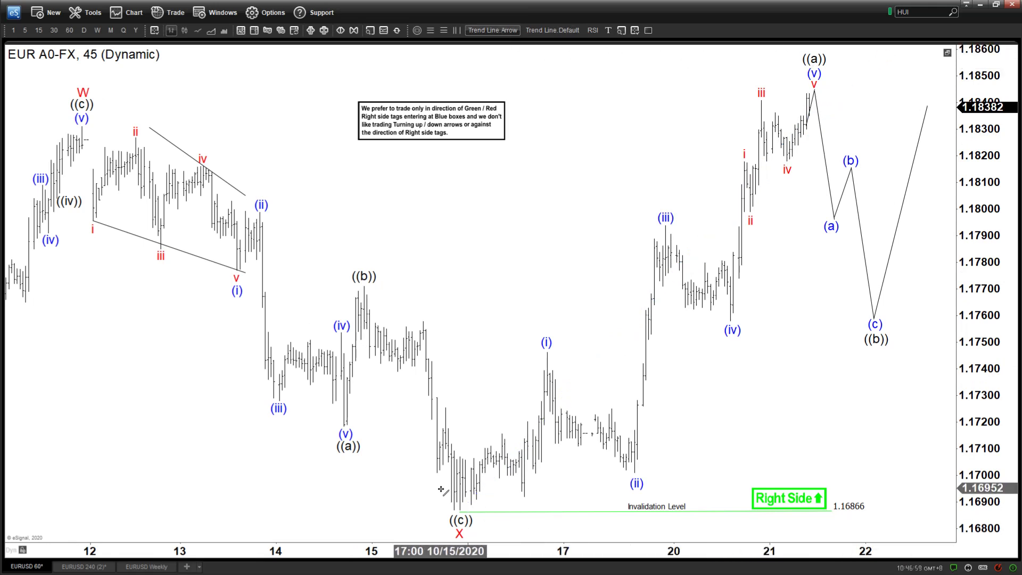
pyautogui.moveTo(451, 506); pyautogui.dragTo(814, 60)
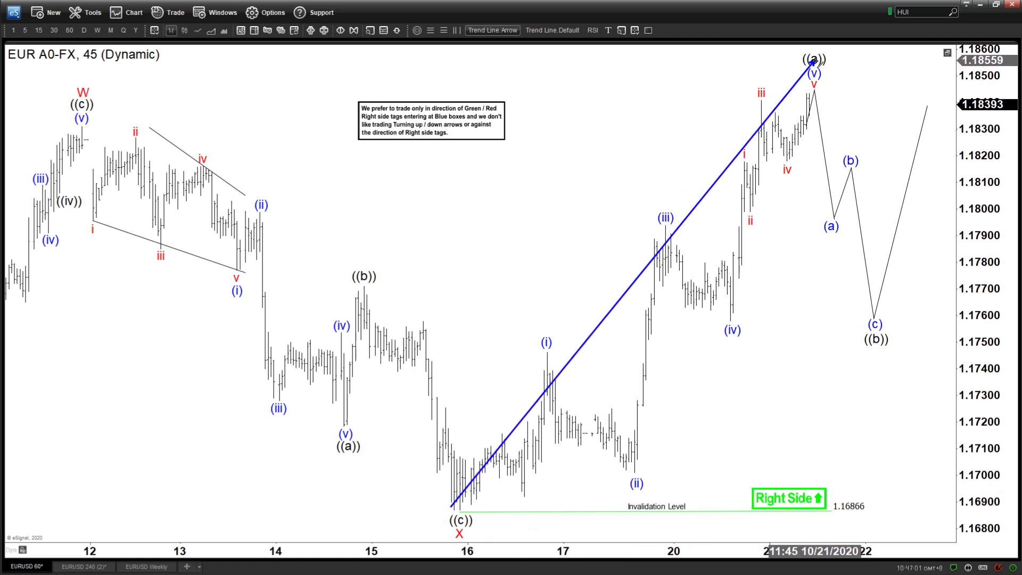
pyautogui.press('Escape')
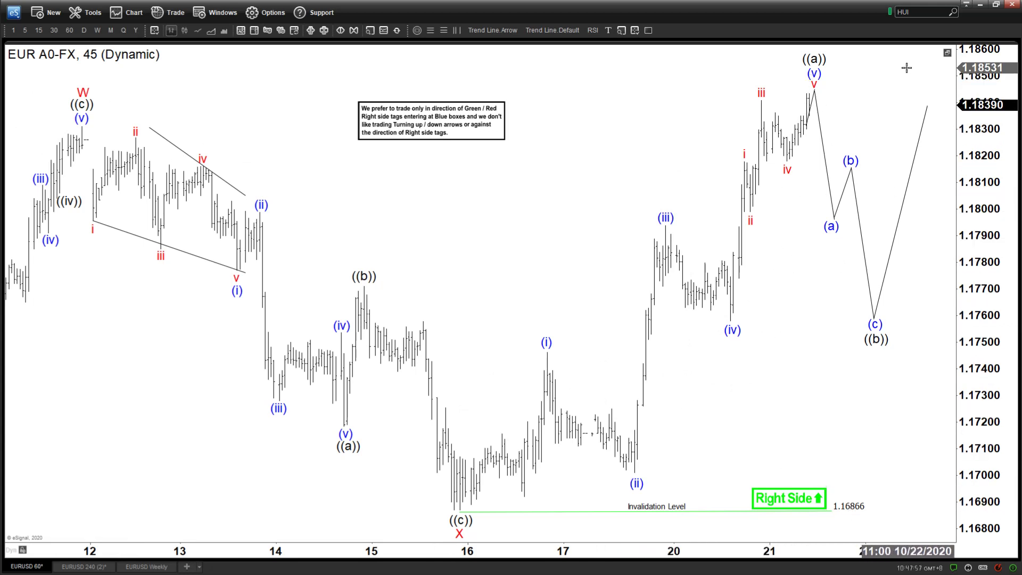
# Step: Compare the W and X swings on the EURUSD 240 chart with the EURUSD 60 wave count, ending on the 240 chart
pyautogui.click(84, 566)
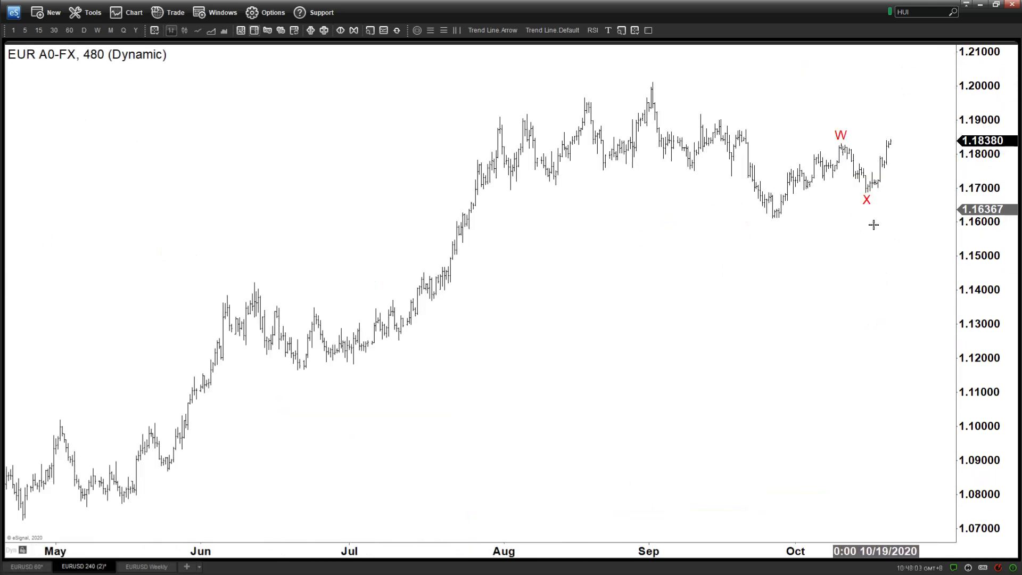
pyautogui.moveTo(894, 265); pyautogui.dragTo(851, 291)
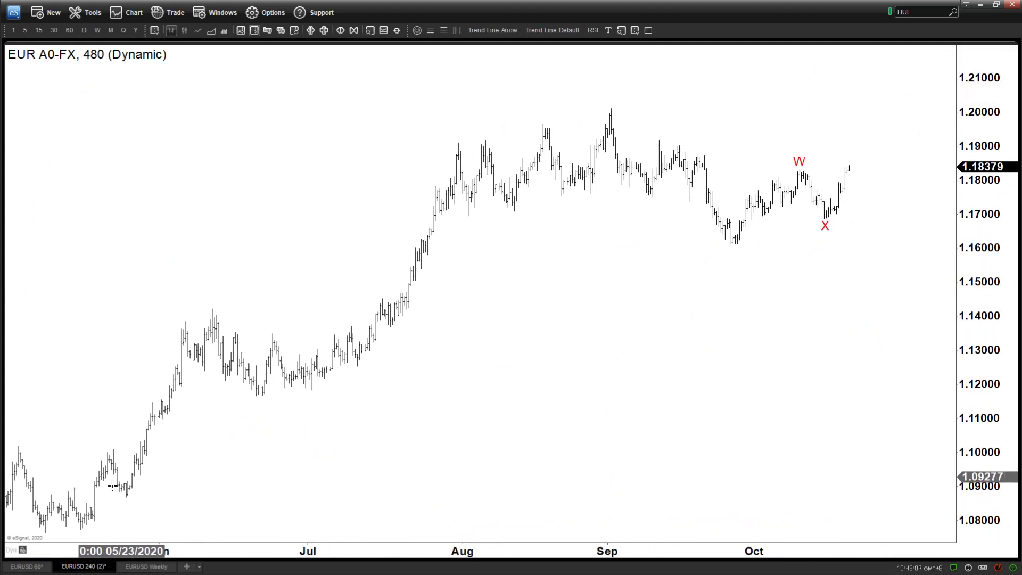
pyautogui.click(27, 567)
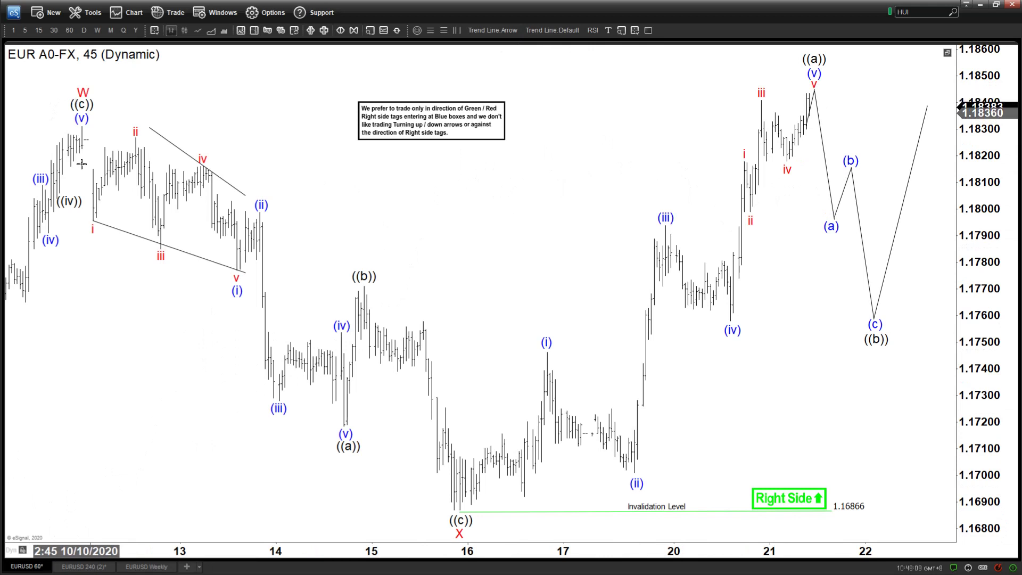
pyautogui.click(85, 566)
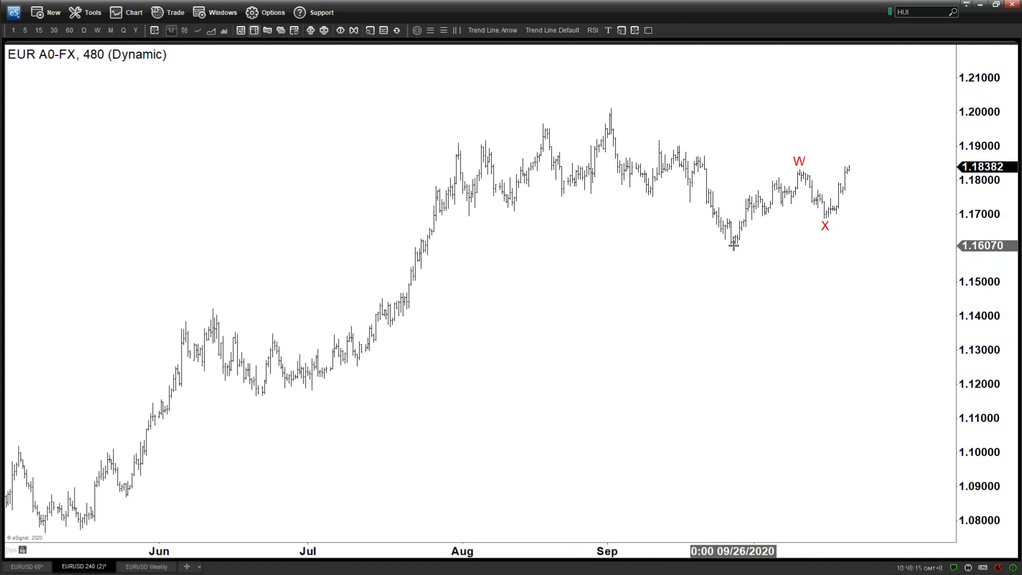
# Step: Add the text label "Sept 26" just beneath the late-September low on the 240 chart
pyautogui.click(611, 30)
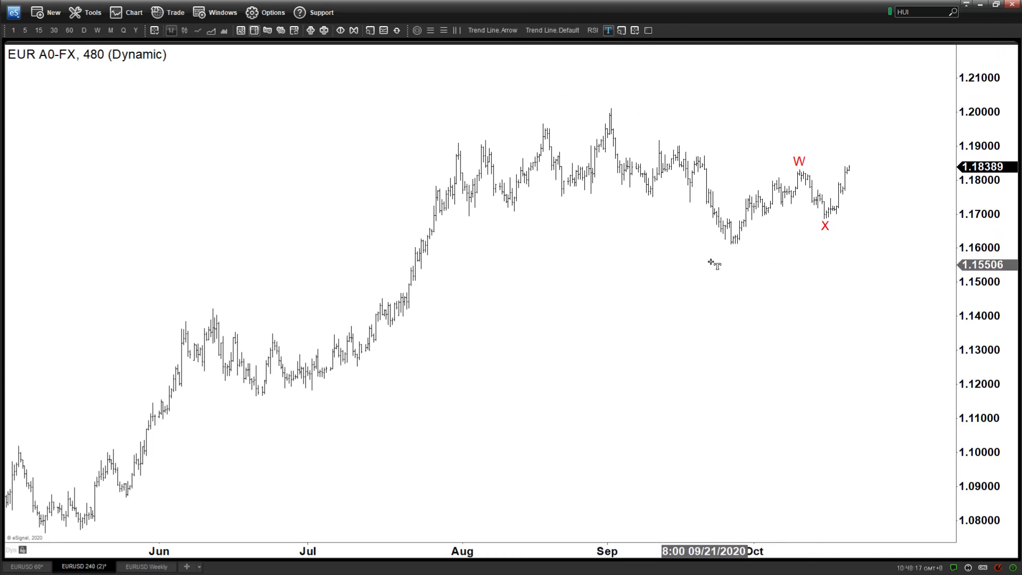
pyautogui.click(721, 255)
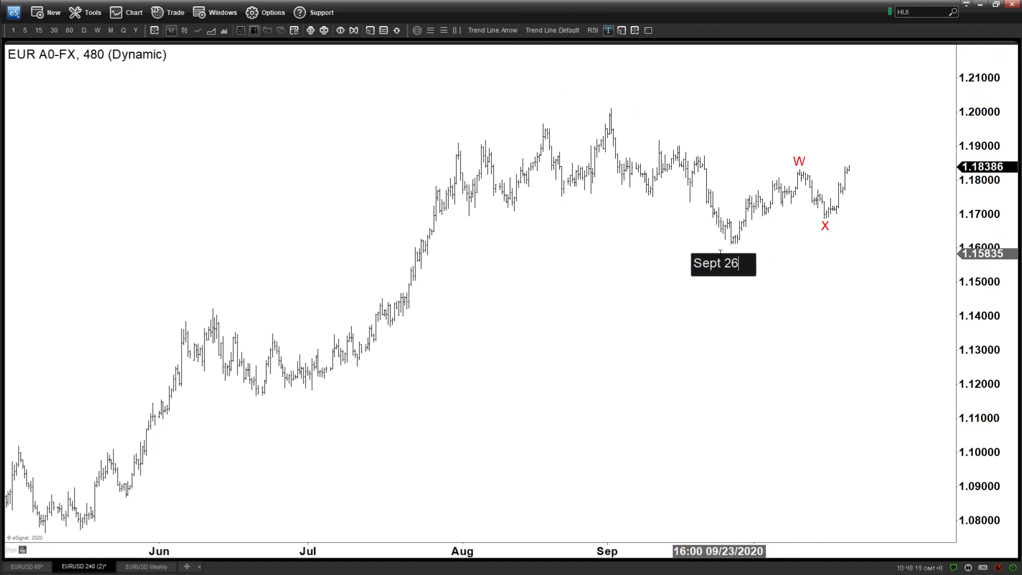
pyautogui.write('Sept 26')
pyautogui.click(683, 242)
pyautogui.click(721, 259)
pyautogui.click(691, 256)
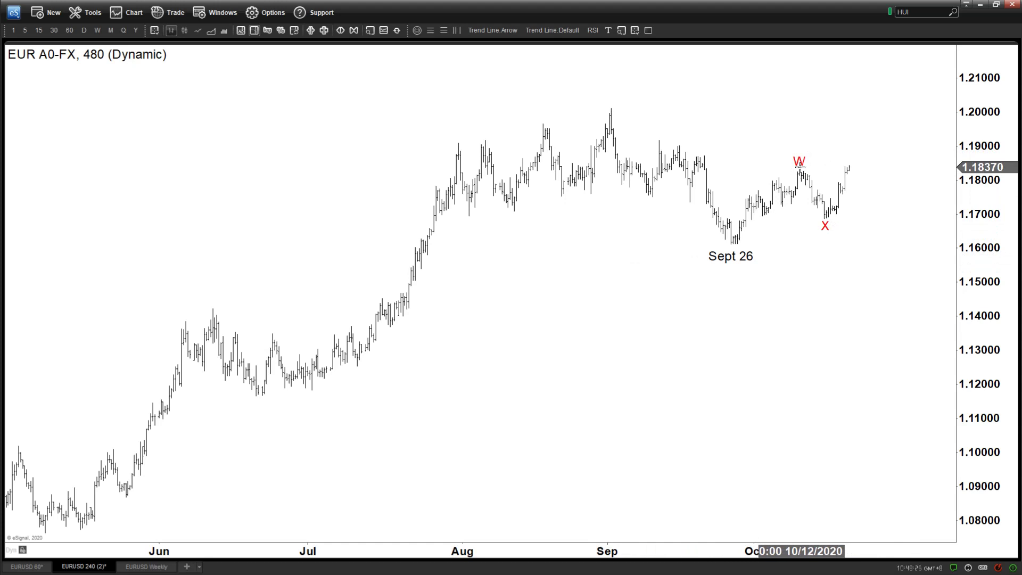
# Step: Draw a Fibonacci extension from the Sept 26 low to the W high, projected from the X low
pyautogui.click(443, 33)
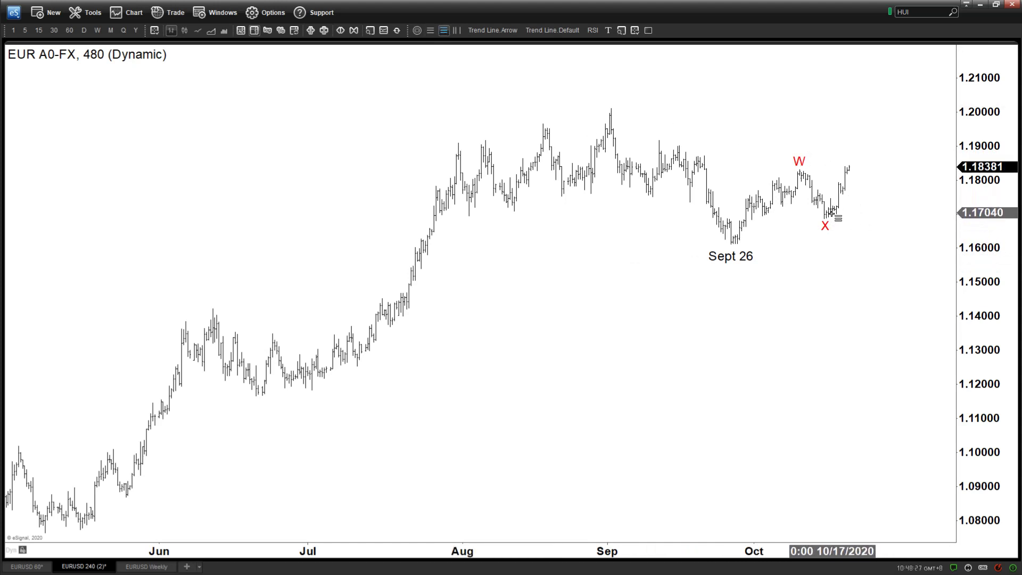
pyautogui.moveTo(733, 244); pyautogui.dragTo(812, 244)
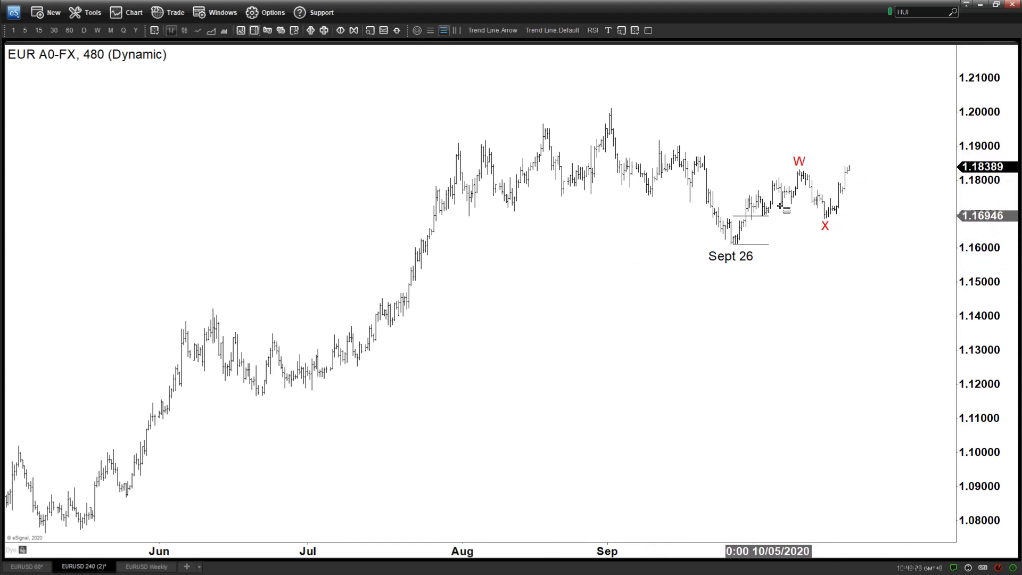
pyautogui.click(905, 218)
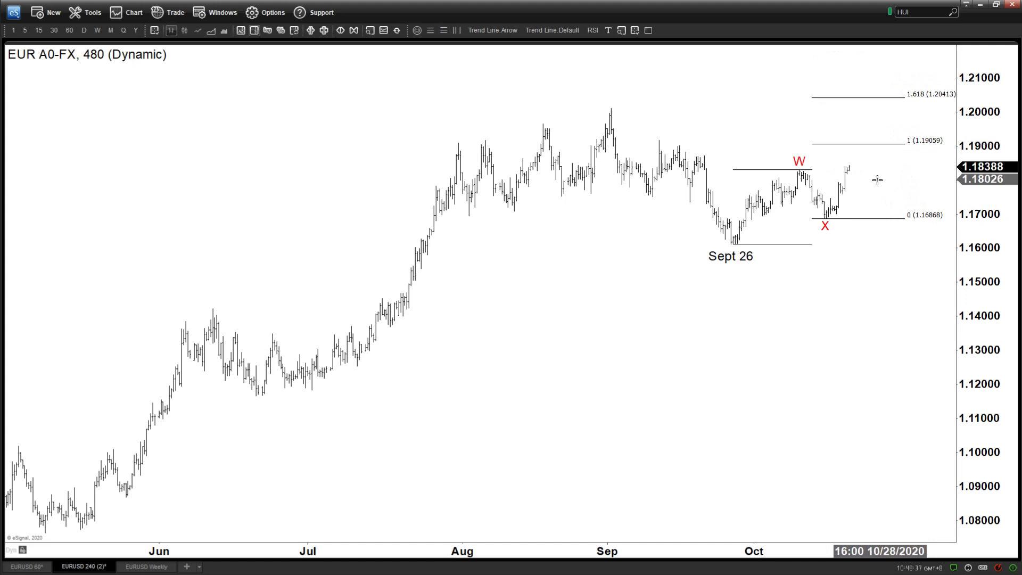
pyautogui.click(740, 245)
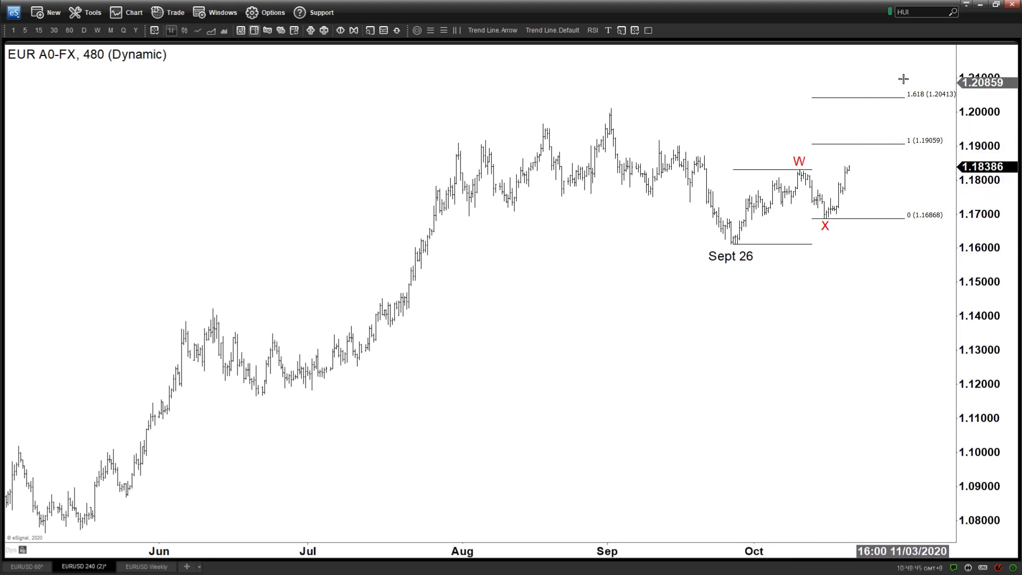
# Step: Draw a blue rectangle spanning the 1 (1.19059) and 1.618 (1.20413) extension levels, with its far edge near the ends of the level lines
pyautogui.click(651, 32)
pyautogui.moveTo(822, 96); pyautogui.dragTo(918, 142)
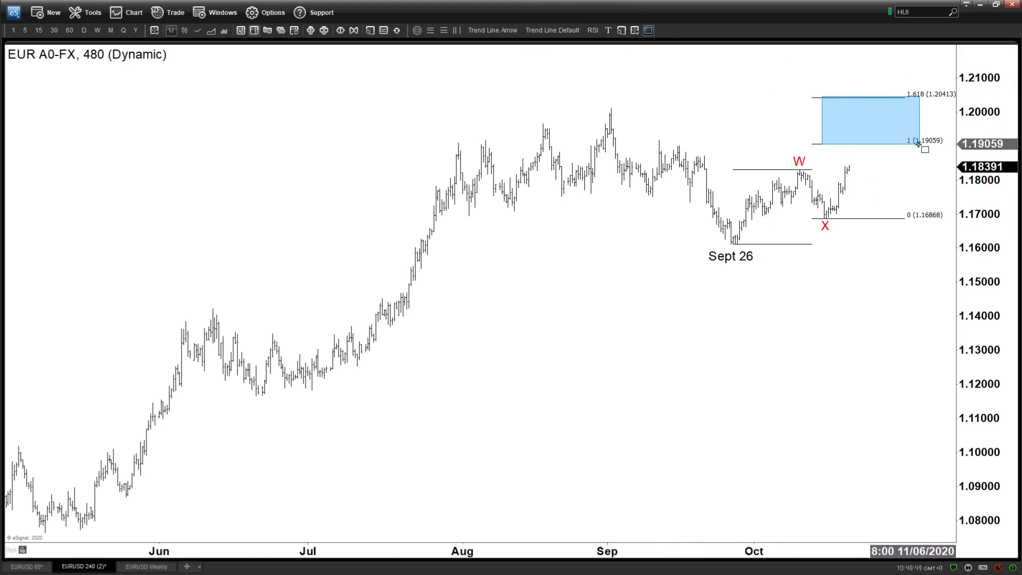
pyautogui.moveTo(918, 97); pyautogui.dragTo(908, 99)
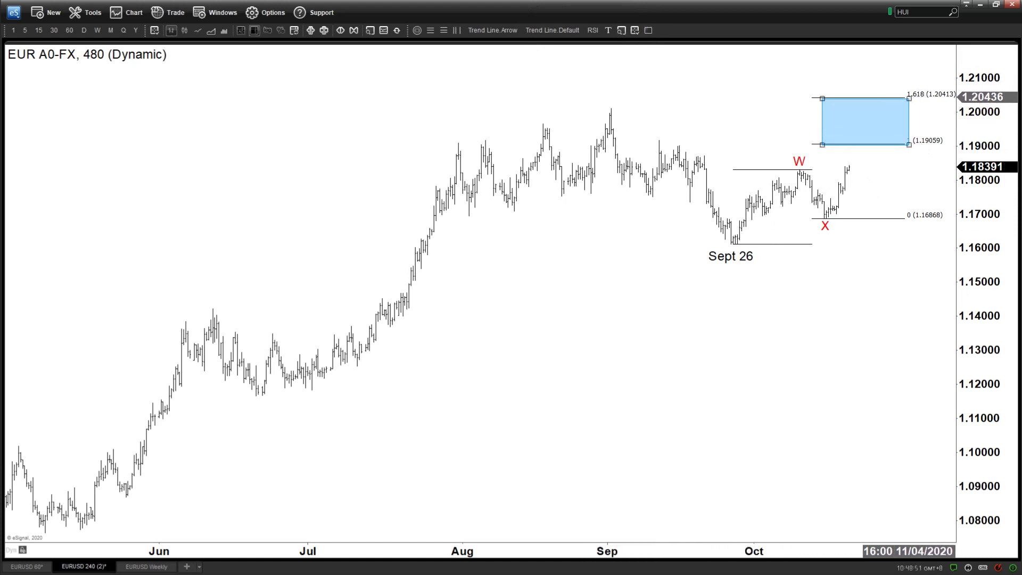
pyautogui.click(883, 175)
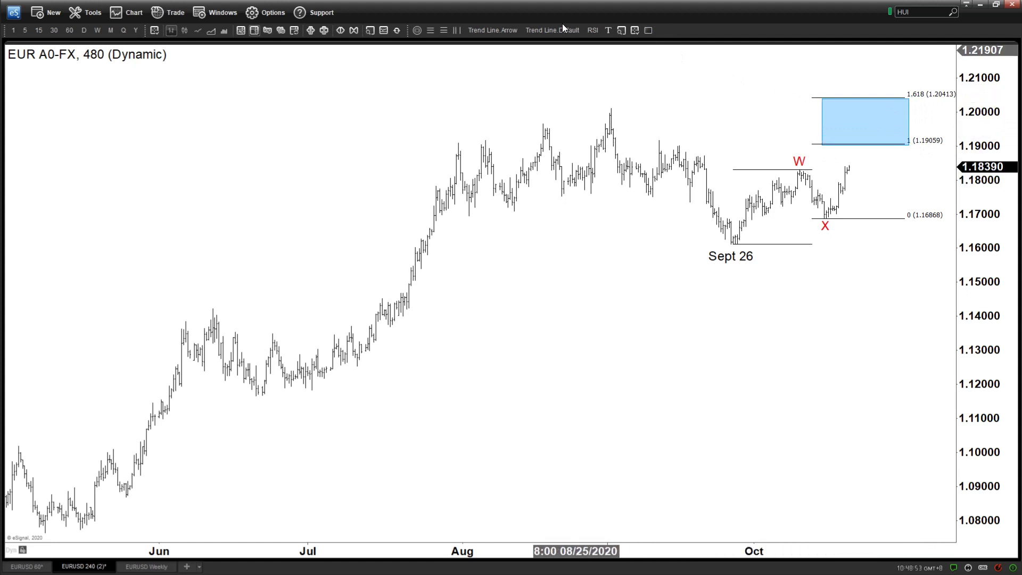
# Step: Sketch three trend line arrows tracing the down-up-down decline from the September high to the Sept 26 low, and remove them all
pyautogui.click(504, 32)
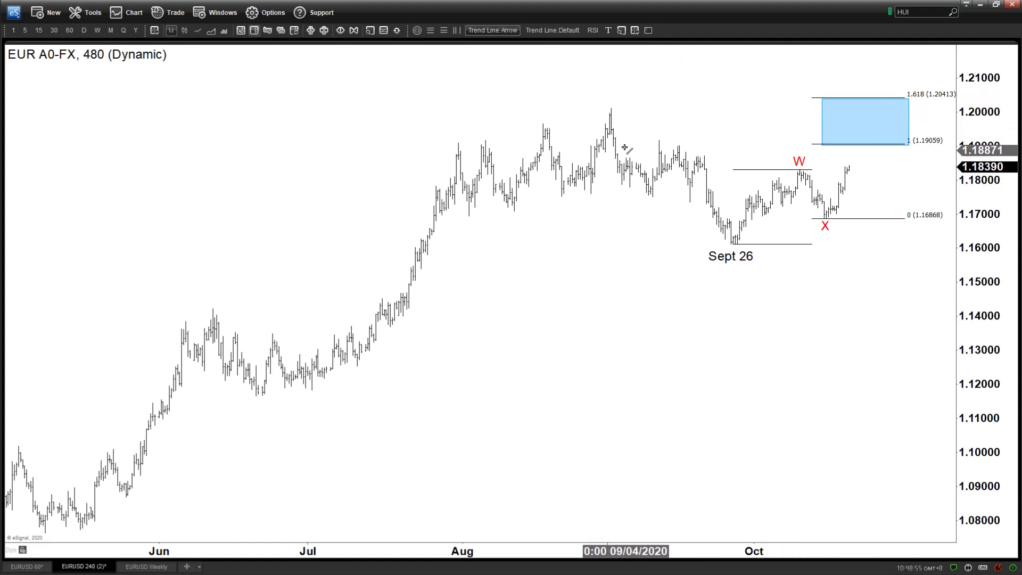
pyautogui.moveTo(610, 110)
pyautogui.mouseDown()
pyautogui.moveTo(653, 199)
pyautogui.moveTo(665, 133)
pyautogui.moveTo(734, 240)
pyautogui.moveTo(702, 242)
pyautogui.moveTo(823, 243)
pyautogui.mouseUp()
pyautogui.press('Delete')
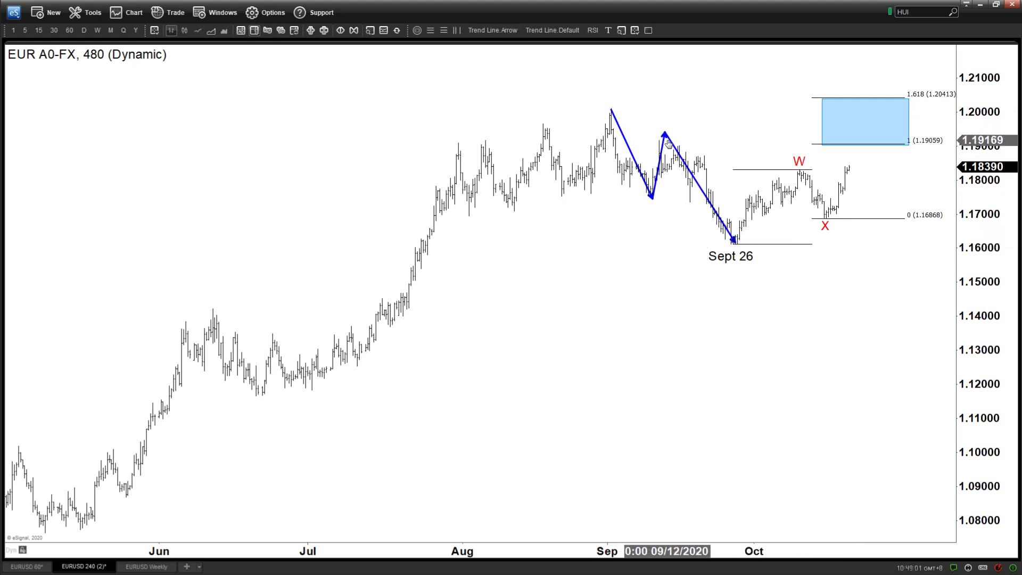
pyautogui.rightClick(668, 140)
pyautogui.click(686, 244)
pyautogui.rightClick(663, 137)
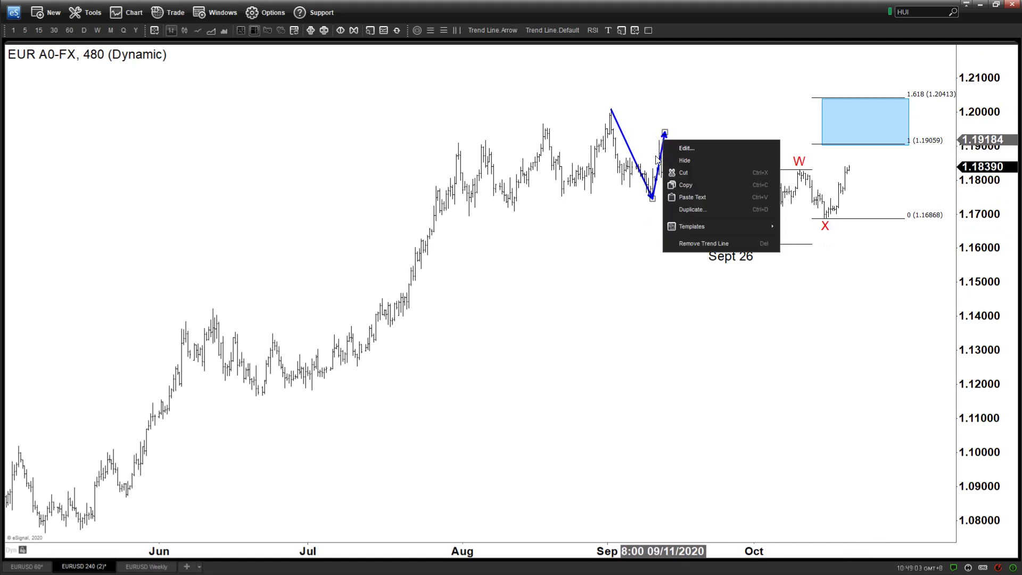
pyautogui.click(687, 242)
pyautogui.rightClick(623, 145)
pyautogui.click(641, 238)
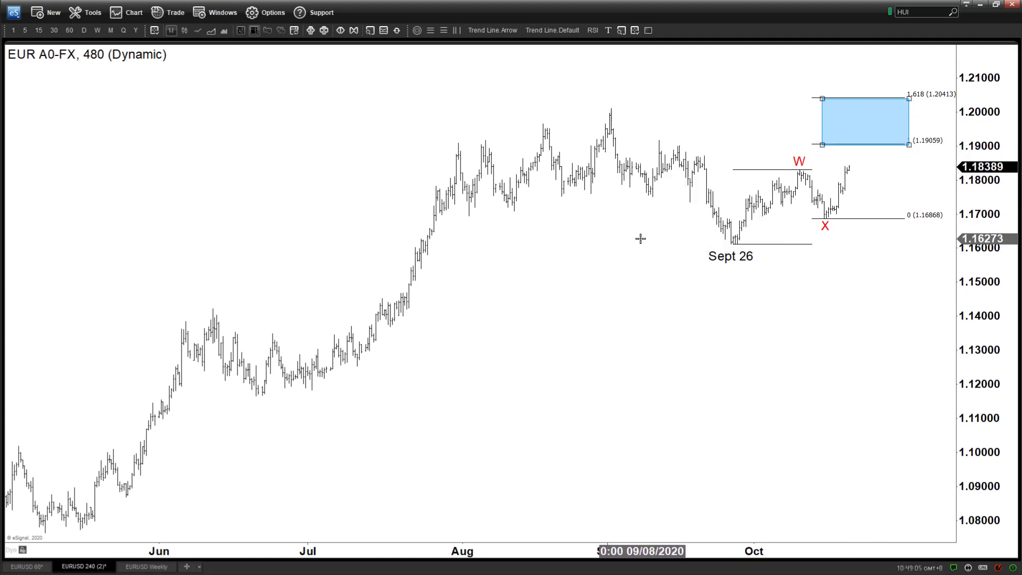
# Step: Project a Fibonacci extension of the first September decline from the following rebound high near 1.19106, and remove it
pyautogui.click(443, 30)
pyautogui.click(611, 110)
pyautogui.click(659, 197)
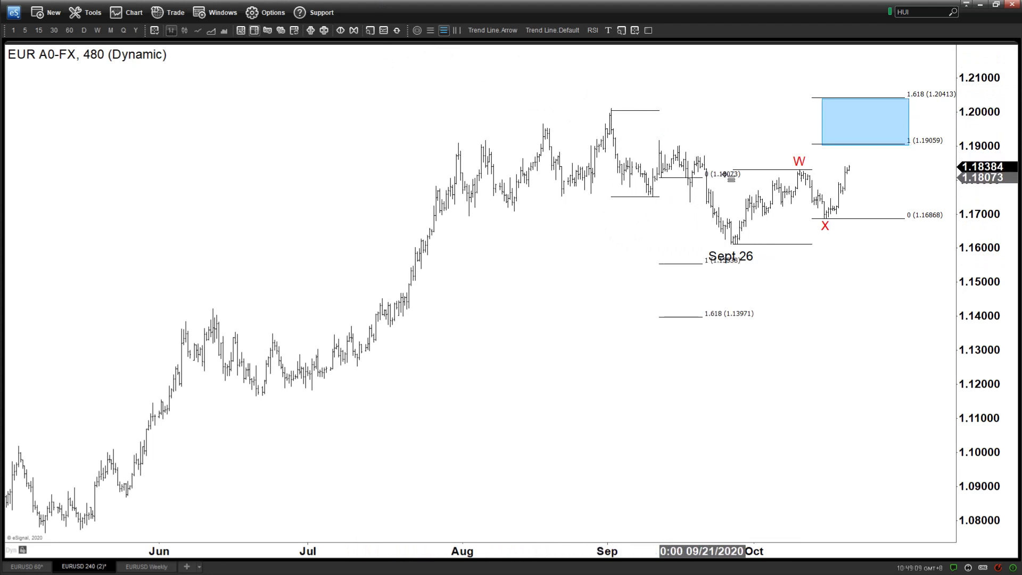
pyautogui.click(772, 142)
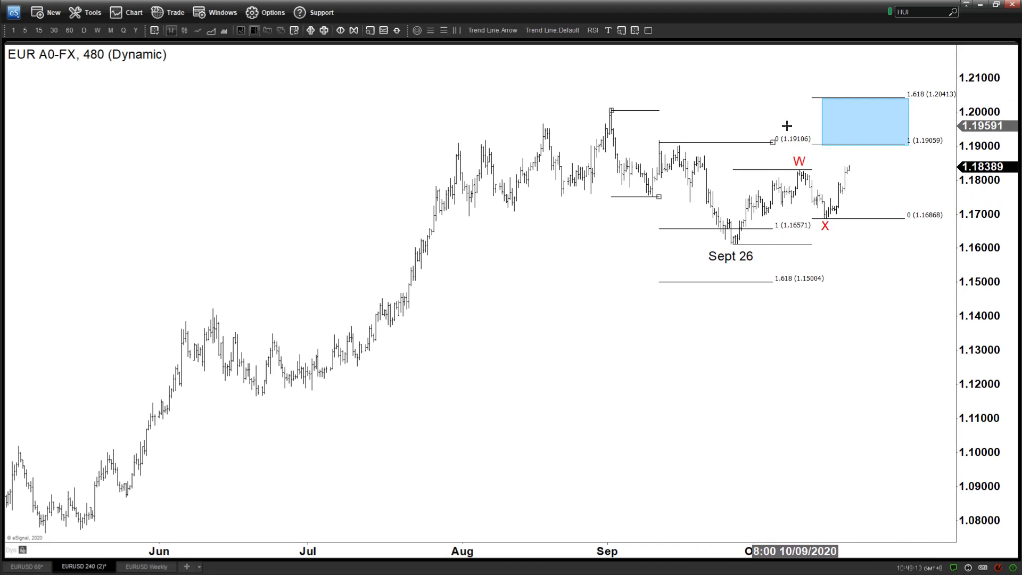
pyautogui.rightClick(727, 147)
pyautogui.click(743, 185)
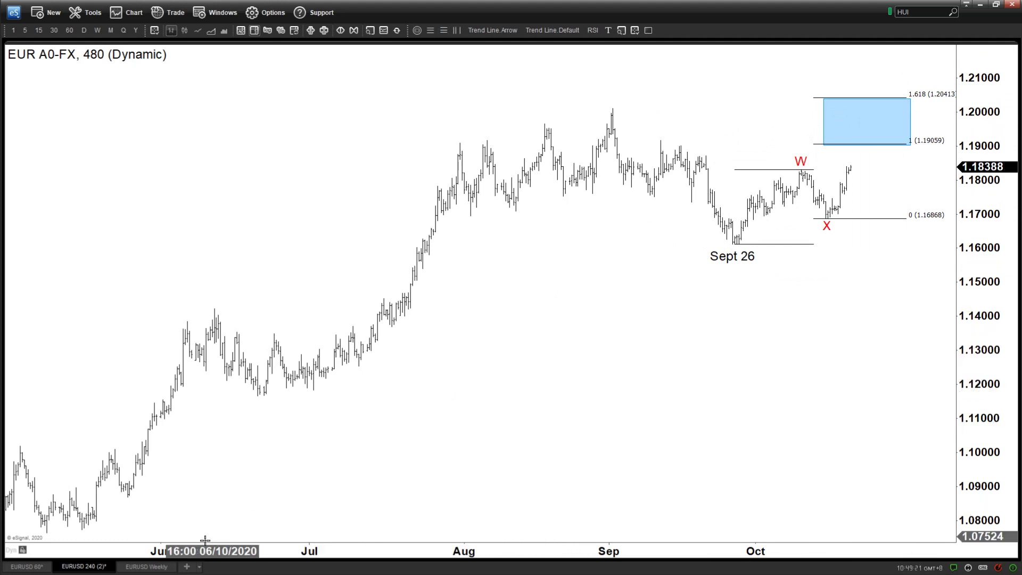
# Step: Open the EURUSD Weekly chart to examine the long-term descending trend line and the latest price bars
pyautogui.click(148, 566)
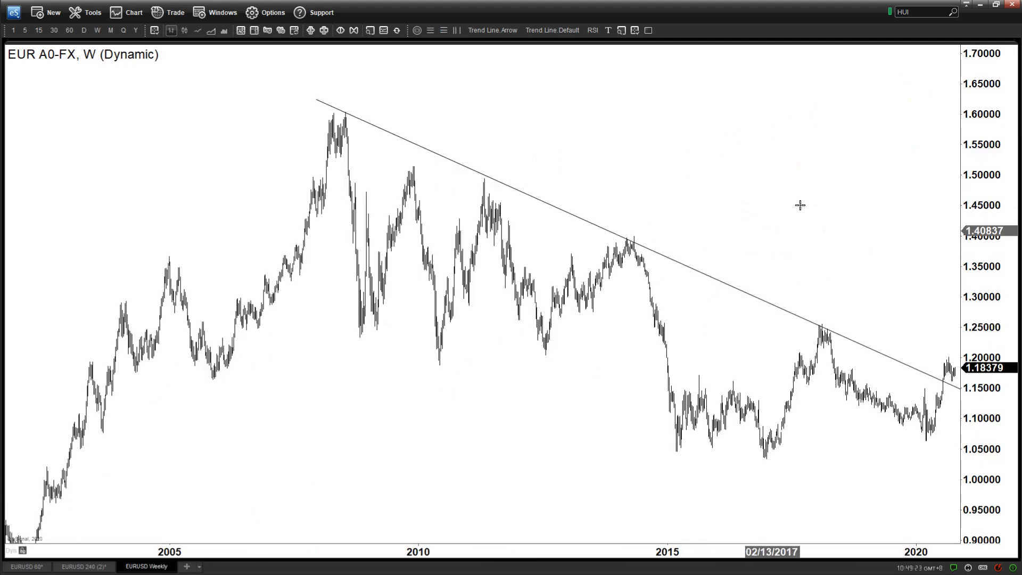
pyautogui.scroll(3, 708, 200)
pyautogui.scroll(3, 692, 207)
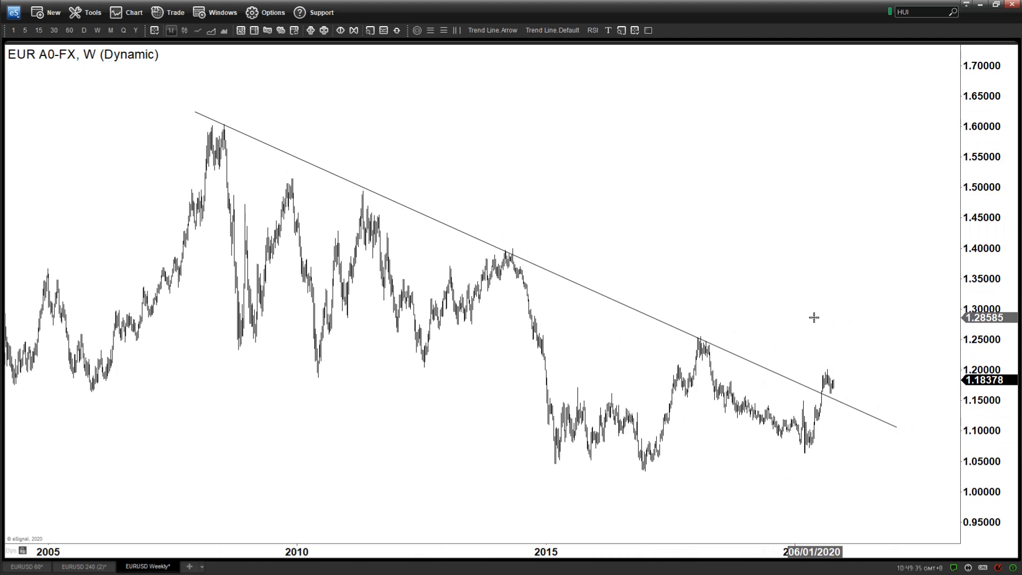
# Step: Sketch a temporary arrow from the 2008 high down past the 2017 low on the weekly chart, and discard it
pyautogui.click(493, 30)
pyautogui.moveTo(223, 134); pyautogui.dragTo(663, 469)
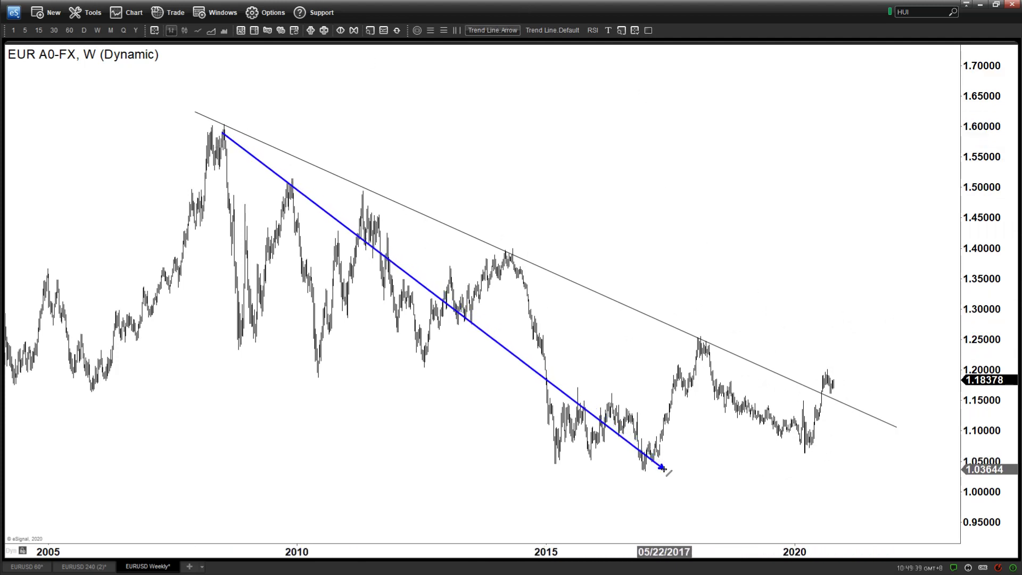
pyautogui.moveTo(664, 469); pyautogui.dragTo(682, 477)
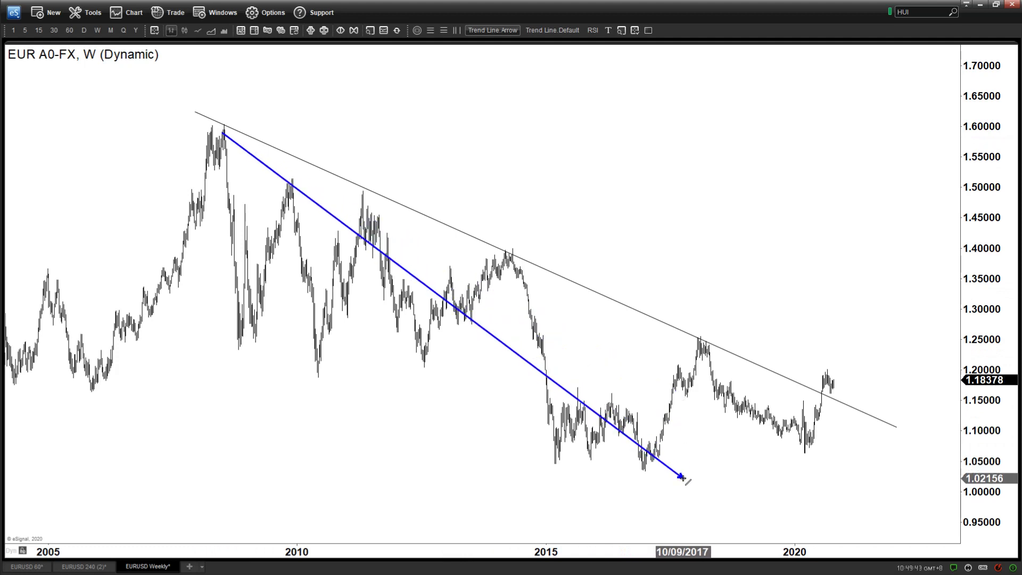
pyautogui.press('Escape')
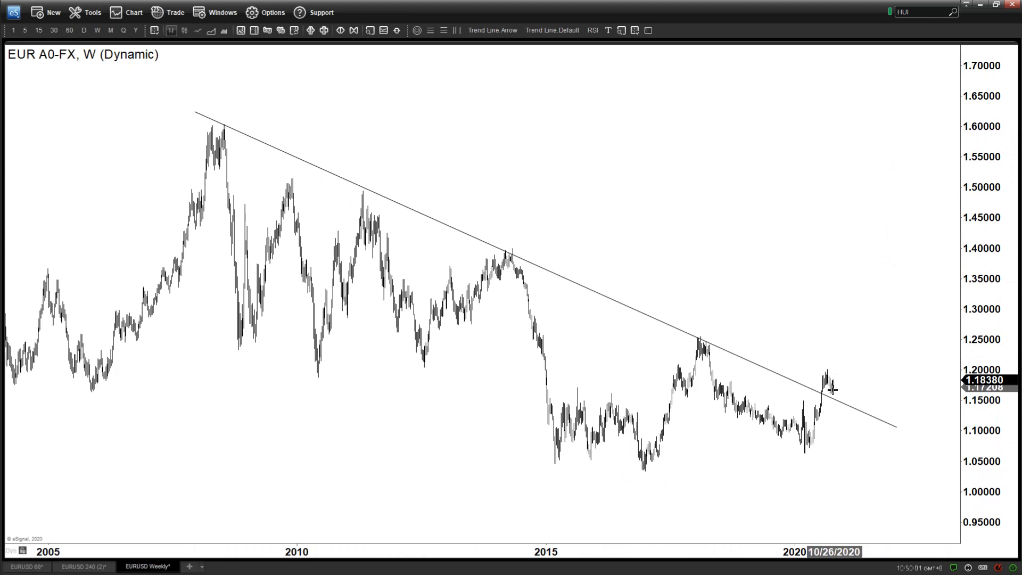
# Step: Sketch a temporary arrow from the early 2020 low up to the August 2020 high through the descending trend line, and discard it
pyautogui.scroll(3, 676, 506)
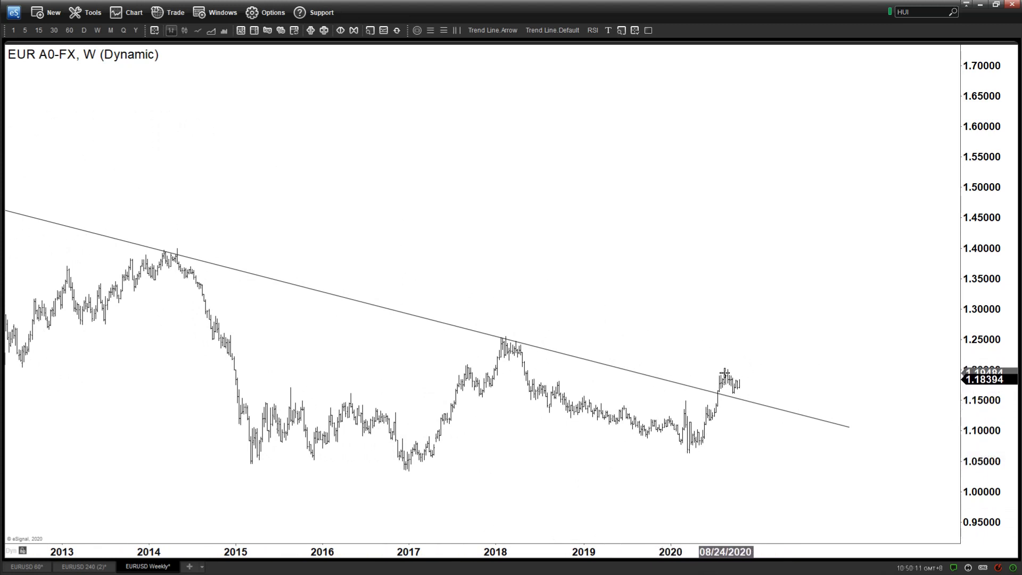
pyautogui.click(513, 31)
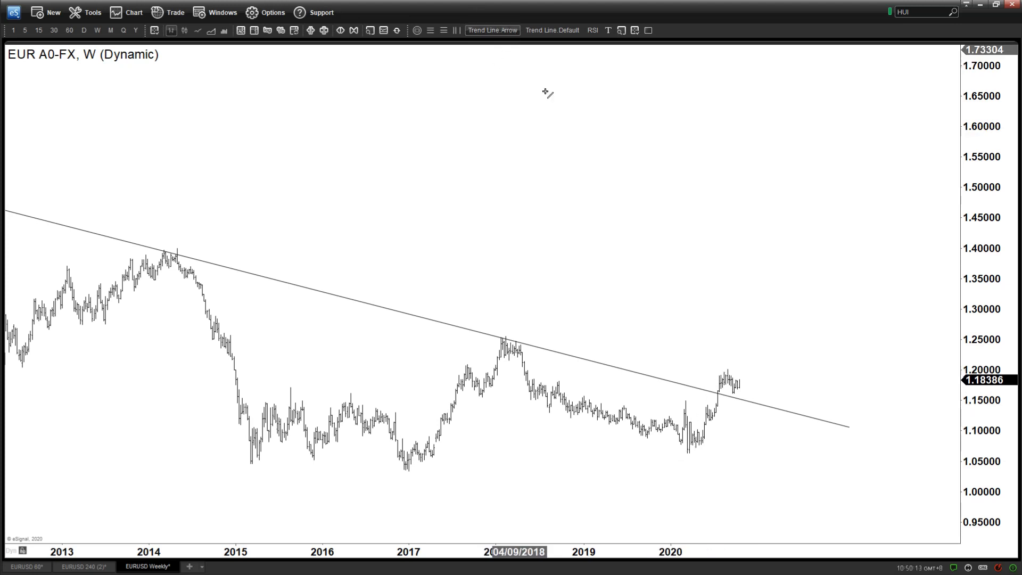
pyautogui.moveTo(717, 390); pyautogui.dragTo(724, 368)
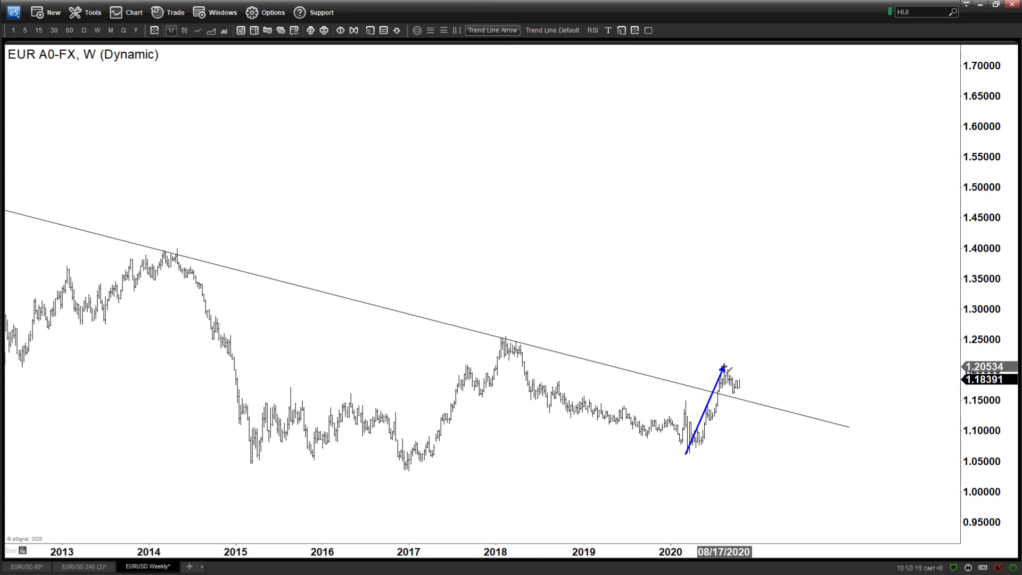
pyautogui.press('Escape')
# Step: Return to the EURUSD 240 chart with the marked extension zone
pyautogui.click(86, 567)
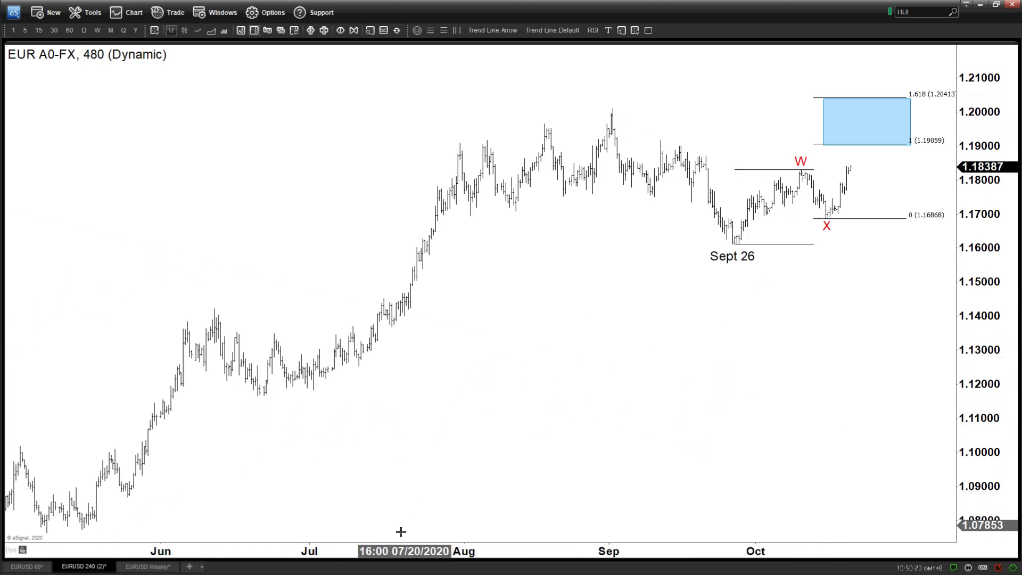
# Step: Sketch a temporary arrow from the March 2020 low up to the September 2020 high on the EURUSD 240 chart, and remove it
pyautogui.scroll(-3, 931, 378)
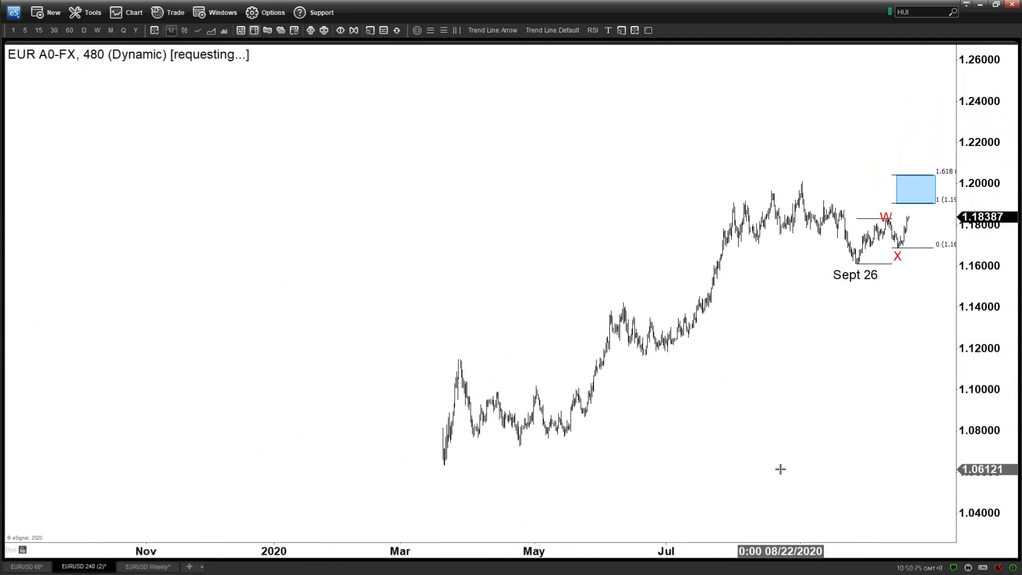
pyautogui.moveTo(780, 468); pyautogui.dragTo(715, 445)
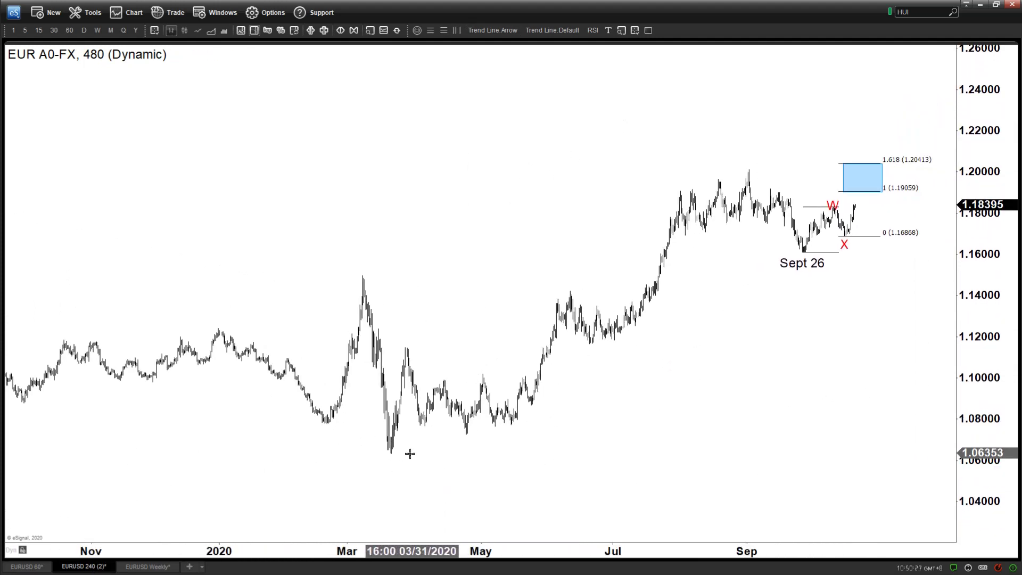
pyautogui.click(492, 31)
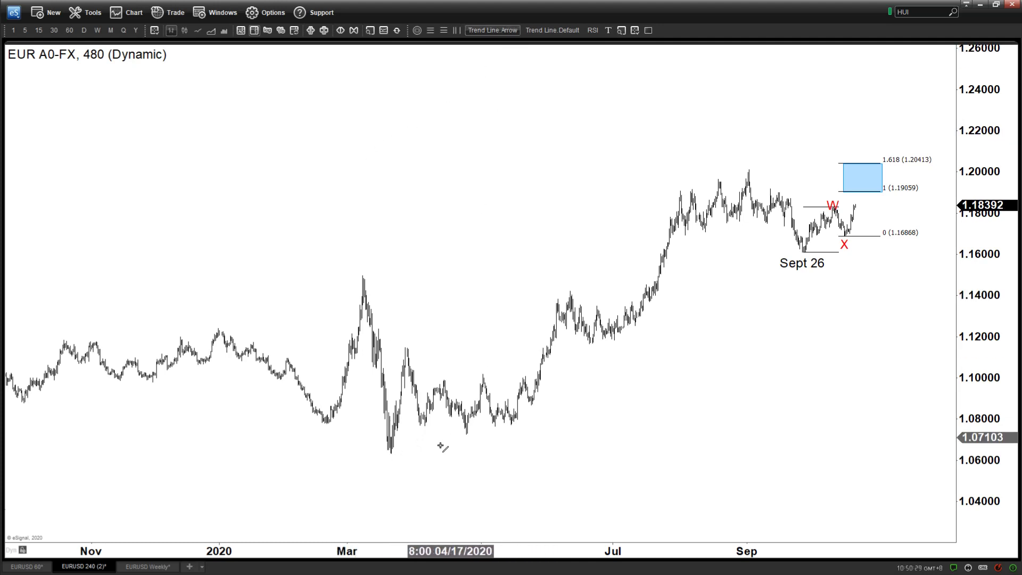
pyautogui.moveTo(384, 450); pyautogui.dragTo(751, 172)
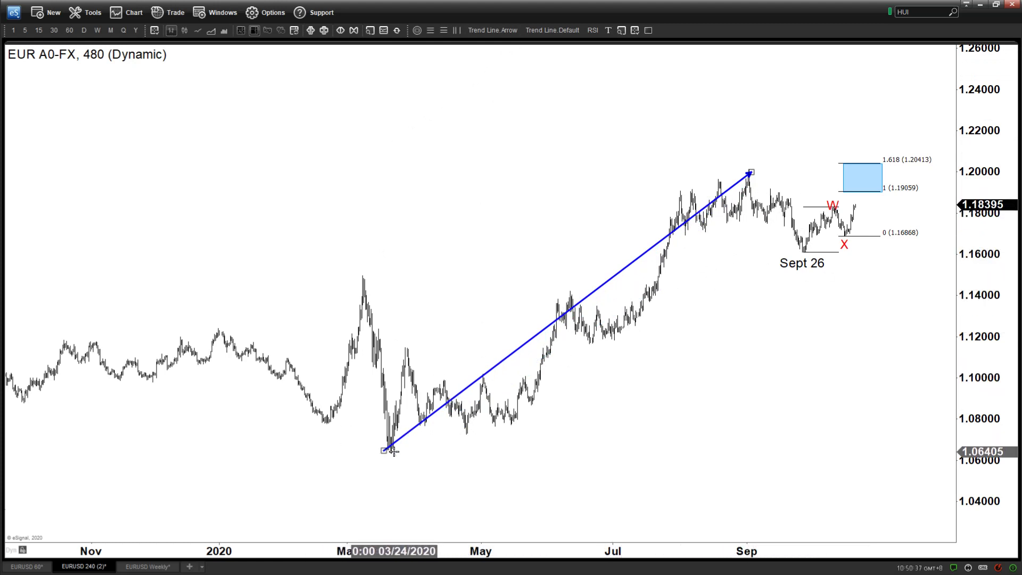
pyautogui.rightClick(738, 181)
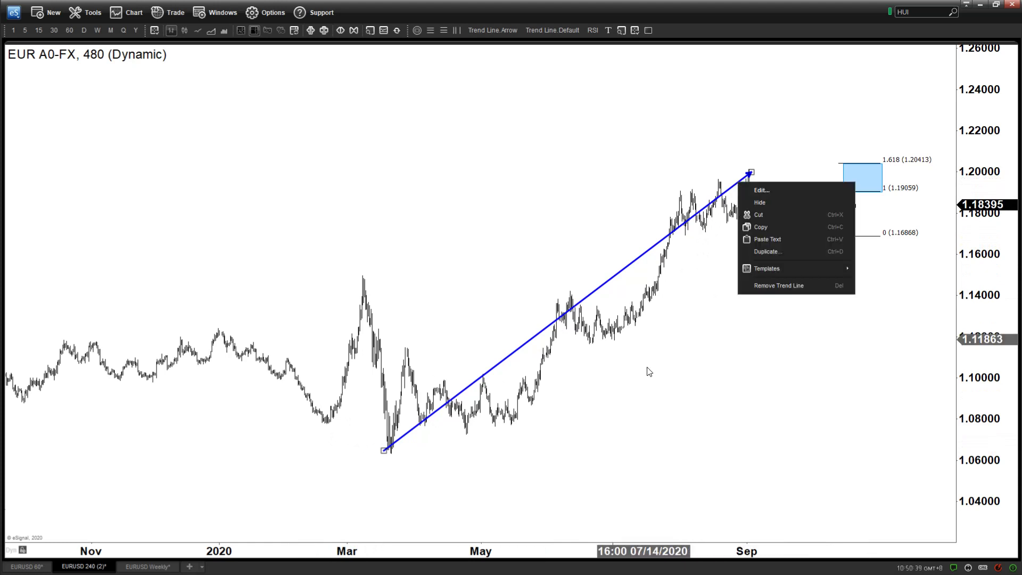
pyautogui.click(766, 286)
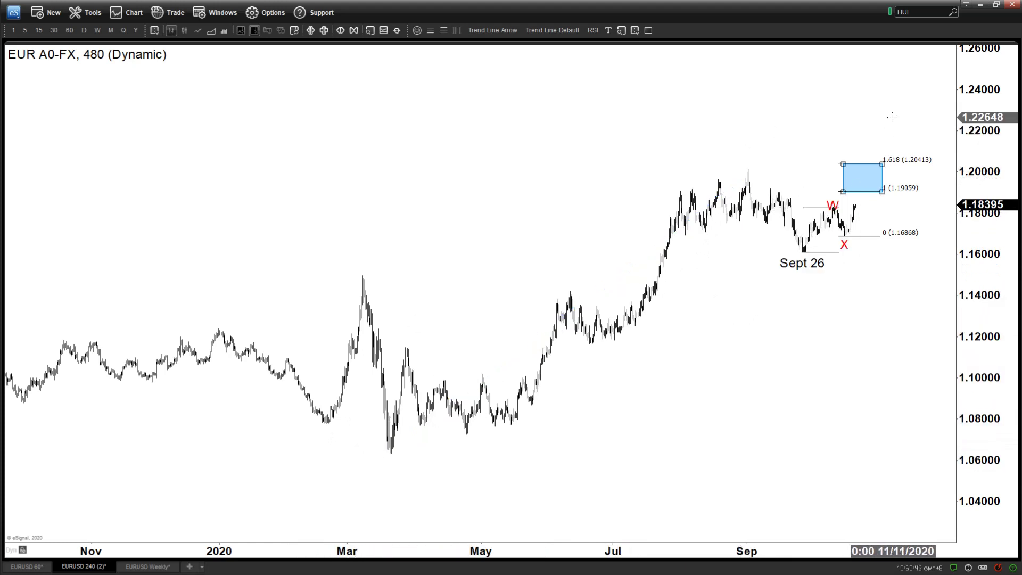
# Step: Sketch a projected arrow path from the March 2020 low up to about 1.22, zigzagging down to about 1.139, and try a pointer at the September high
pyautogui.click(492, 30)
pyautogui.moveTo(392, 457); pyautogui.dragTo(889, 134)
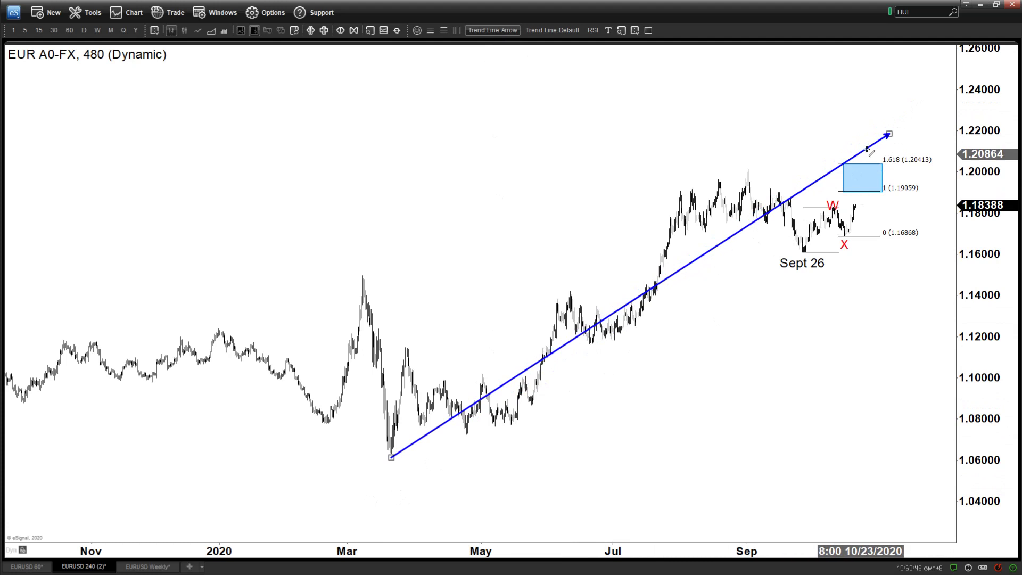
pyautogui.moveTo(893, 159); pyautogui.dragTo(921, 182)
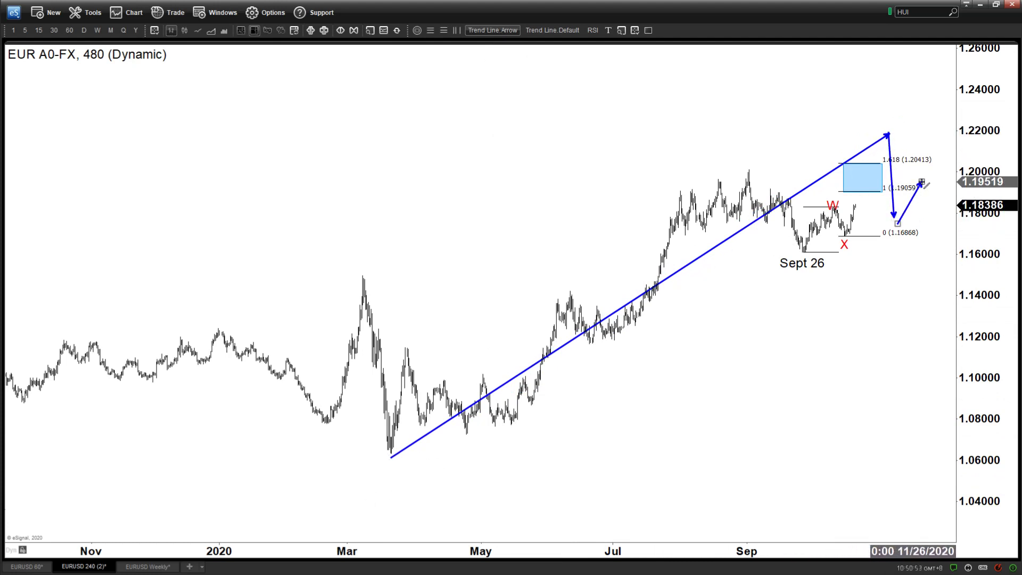
pyautogui.moveTo(918, 272); pyautogui.dragTo(927, 297)
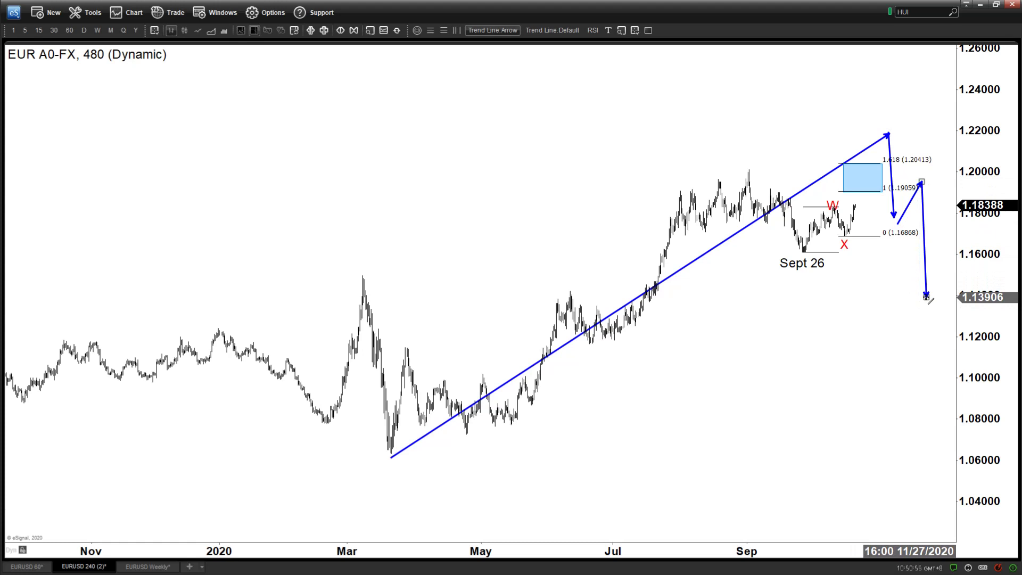
pyautogui.moveTo(742, 137); pyautogui.dragTo(747, 171)
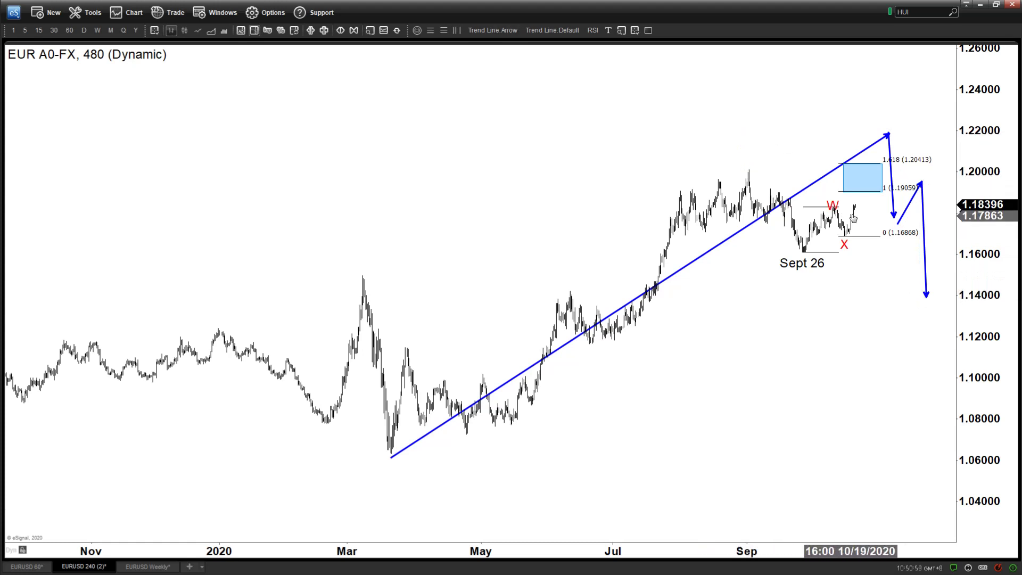
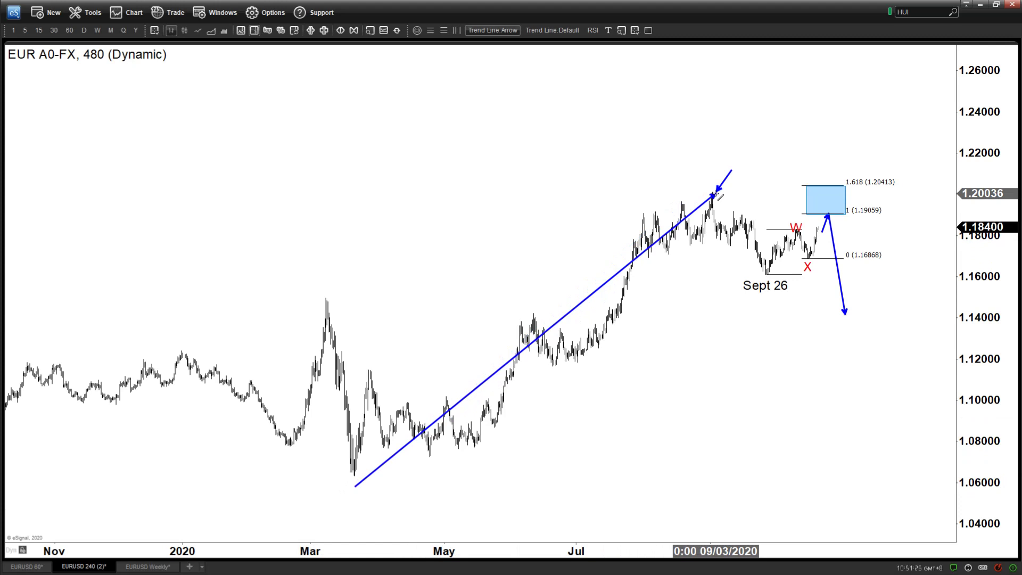
# Step: Open the EURUSD Weekly chart and move the descending trend line's far end to about 1.11 in February 2022
pyautogui.click(141, 567)
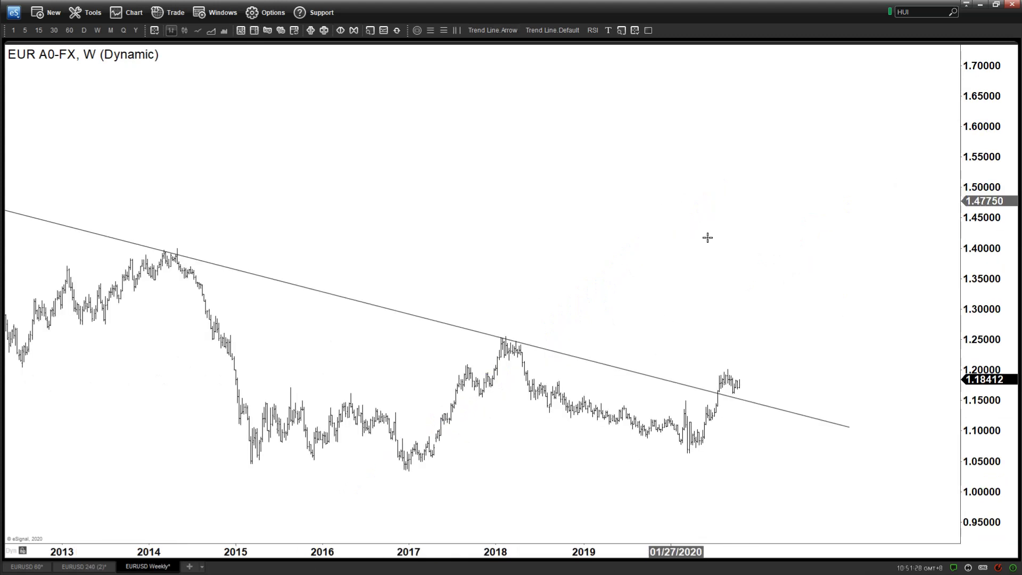
pyautogui.moveTo(481, 262); pyautogui.dragTo(640, 268)
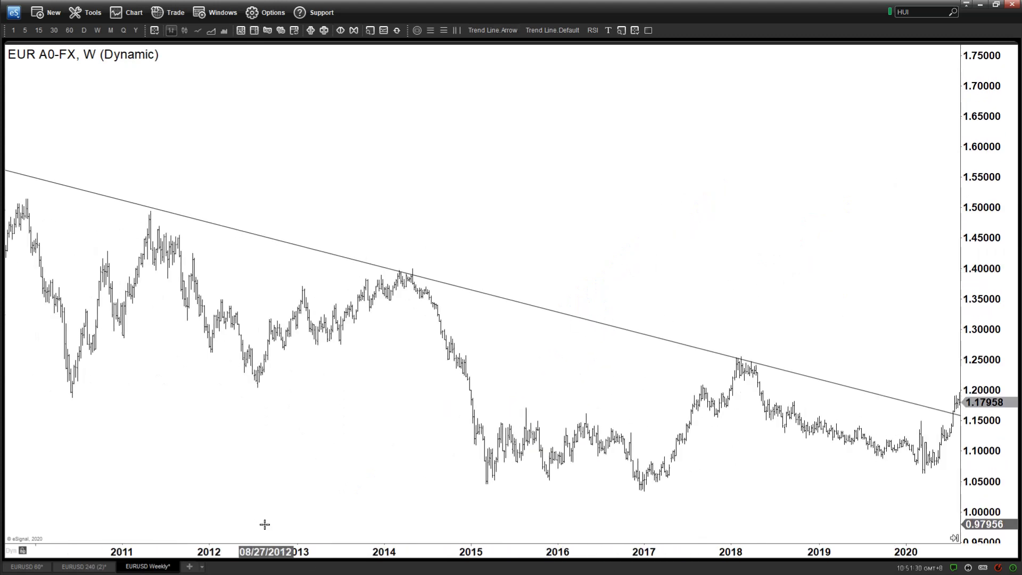
pyautogui.scroll(3, 265, 532)
pyautogui.scroll(-3, 723, 313)
pyautogui.scroll(-3, 723, 313)
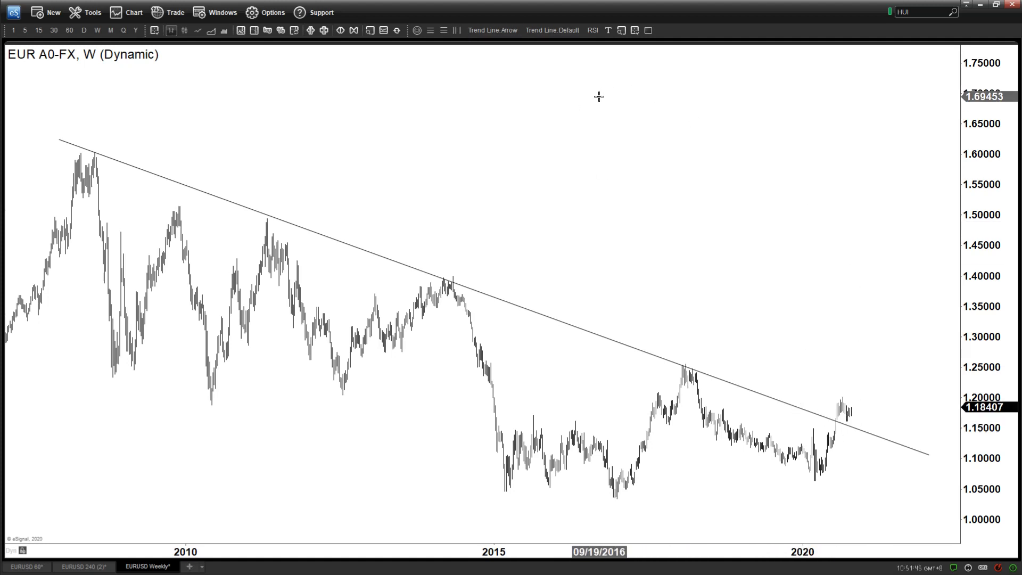
pyautogui.click(548, 30)
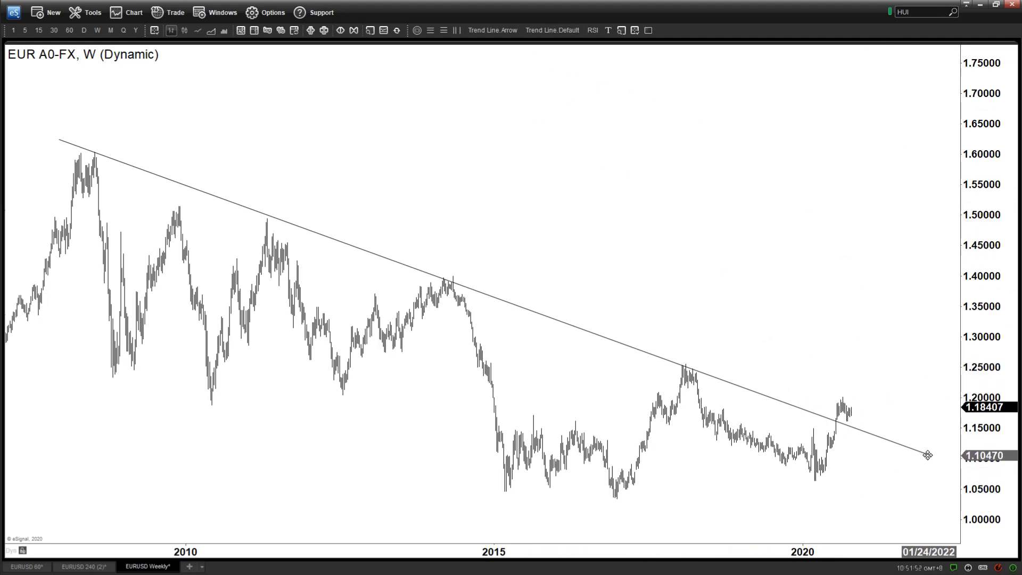
pyautogui.moveTo(927, 455); pyautogui.dragTo(932, 453)
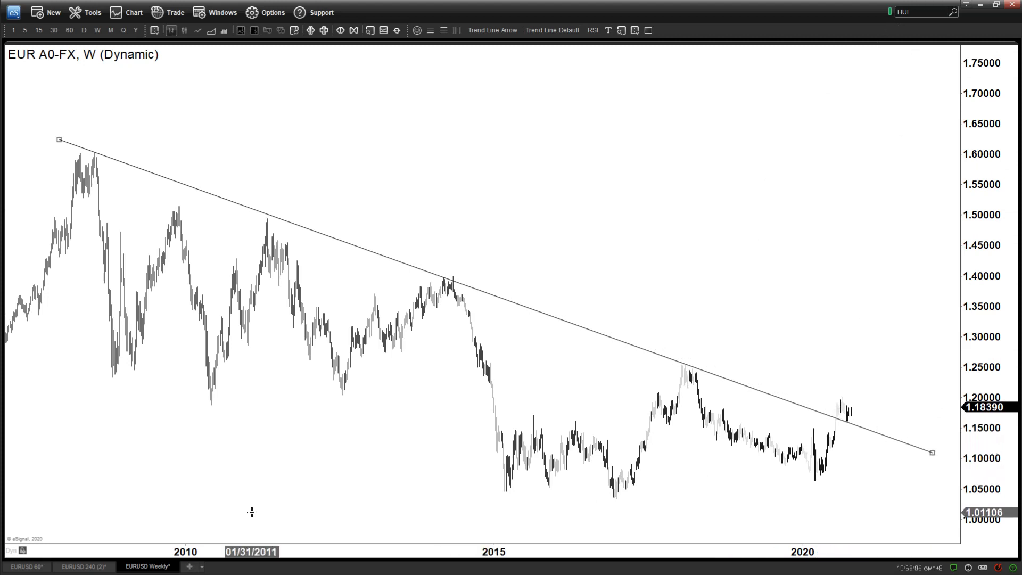
# Step: Lower the weekly trend line's far end to about 1.105 and draw short lines rising from the latest price and dropping onto the trend line
pyautogui.click(83, 566)
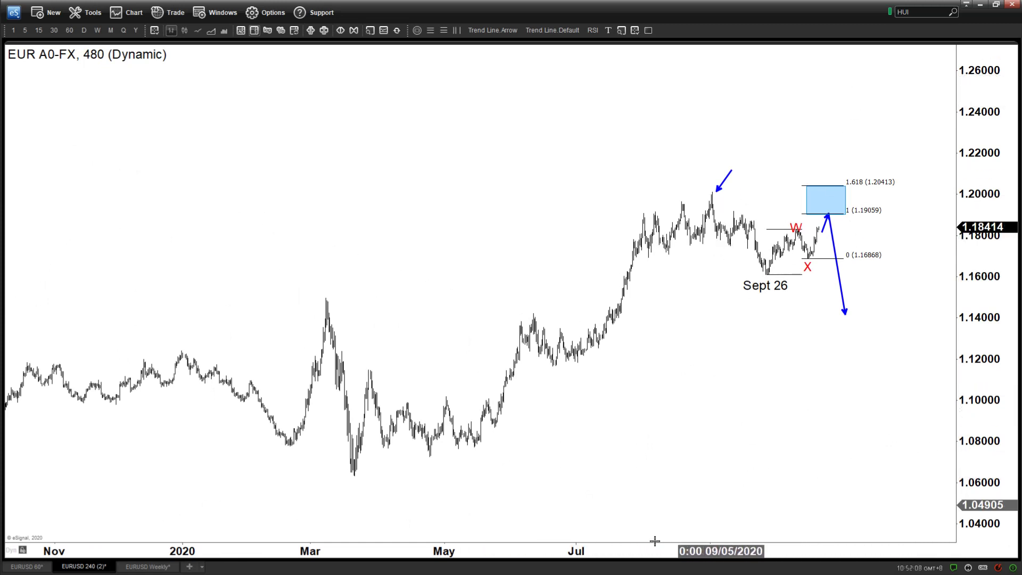
pyautogui.click(141, 566)
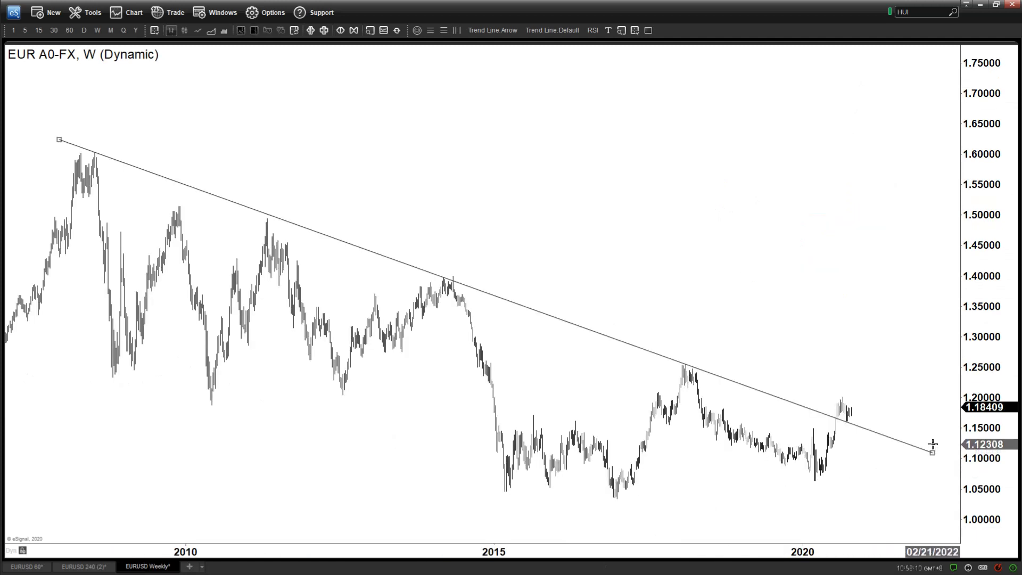
pyautogui.moveTo(932, 453); pyautogui.dragTo(931, 455)
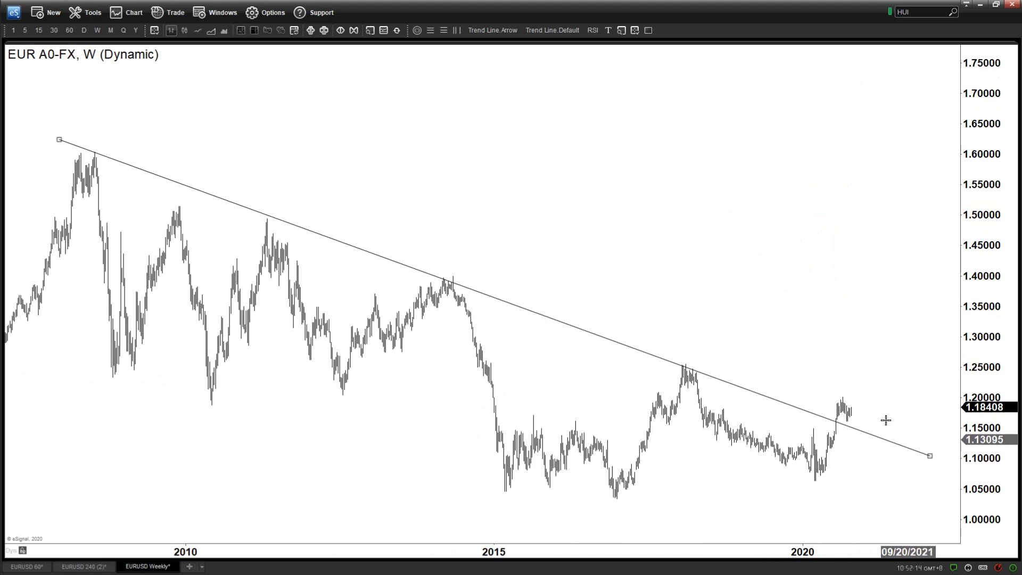
pyautogui.click(545, 30)
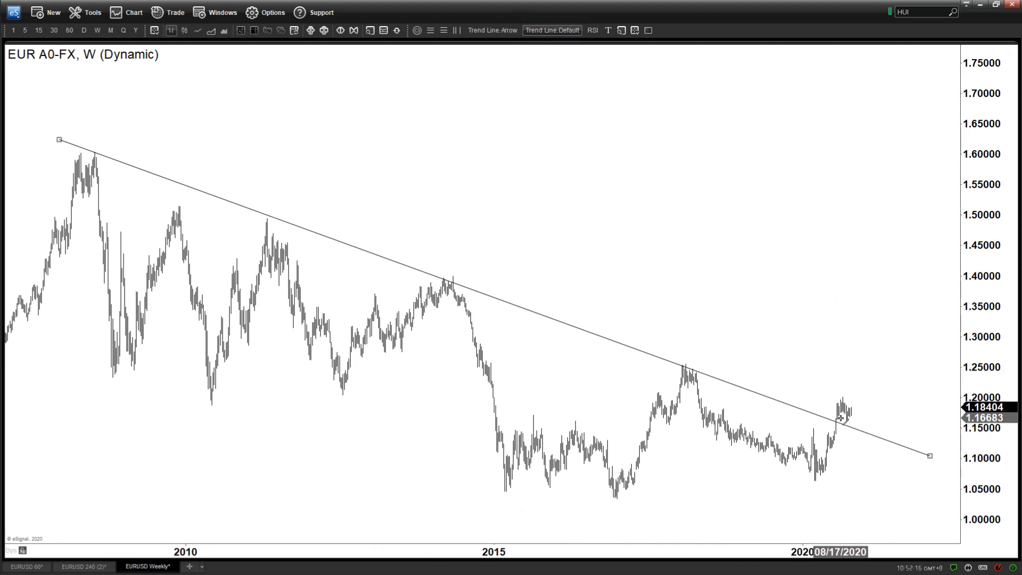
pyautogui.moveTo(857, 404); pyautogui.dragTo(859, 431)
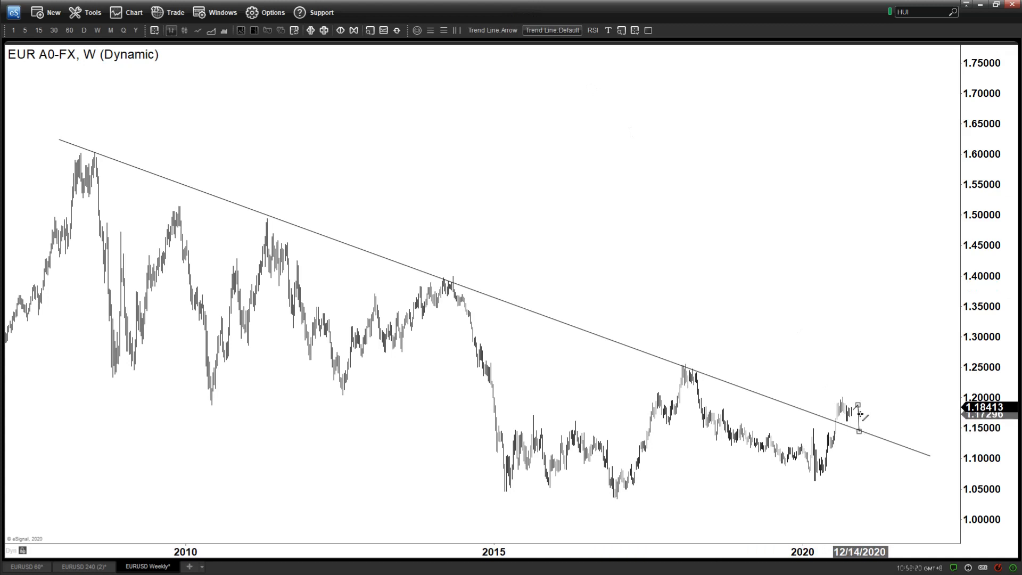
# Step: Sketch arrows on the EURUSD 240 chart from the September high to the Sept 26 low, into the blue box and down to a near-horizontal arrow around 1.135
pyautogui.click(84, 566)
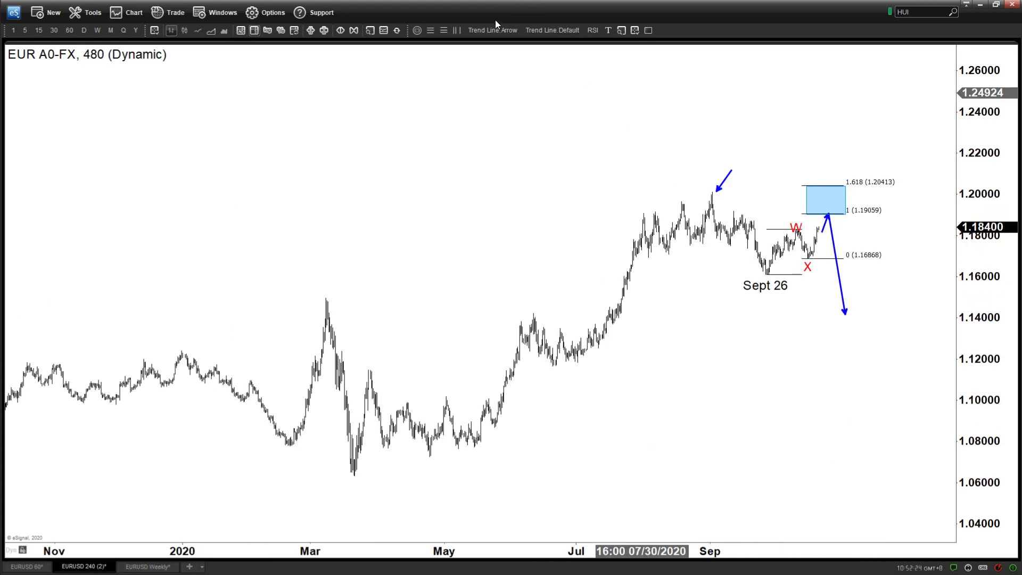
pyautogui.click(509, 30)
pyautogui.moveTo(713, 190)
pyautogui.mouseDown()
pyautogui.moveTo(749, 228)
pyautogui.moveTo(765, 274)
pyautogui.moveTo(823, 207)
pyautogui.moveTo(832, 324)
pyautogui.moveTo(883, 324)
pyautogui.mouseUp()
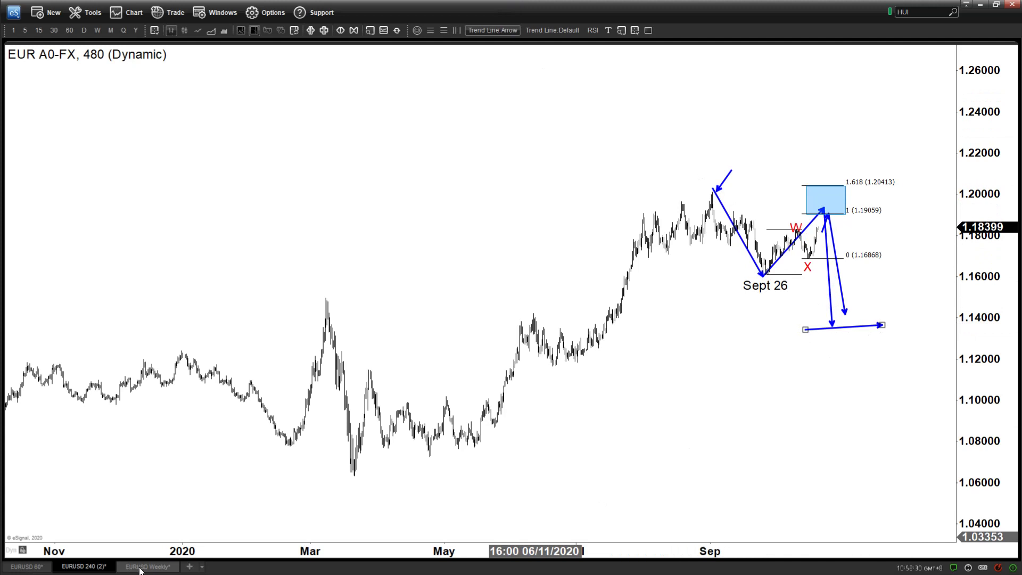
# Step: Sketch a temporary rising arrow from the weekly chart's trend line, discard it, and return to the EURUSD 240 chart
pyautogui.click(141, 567)
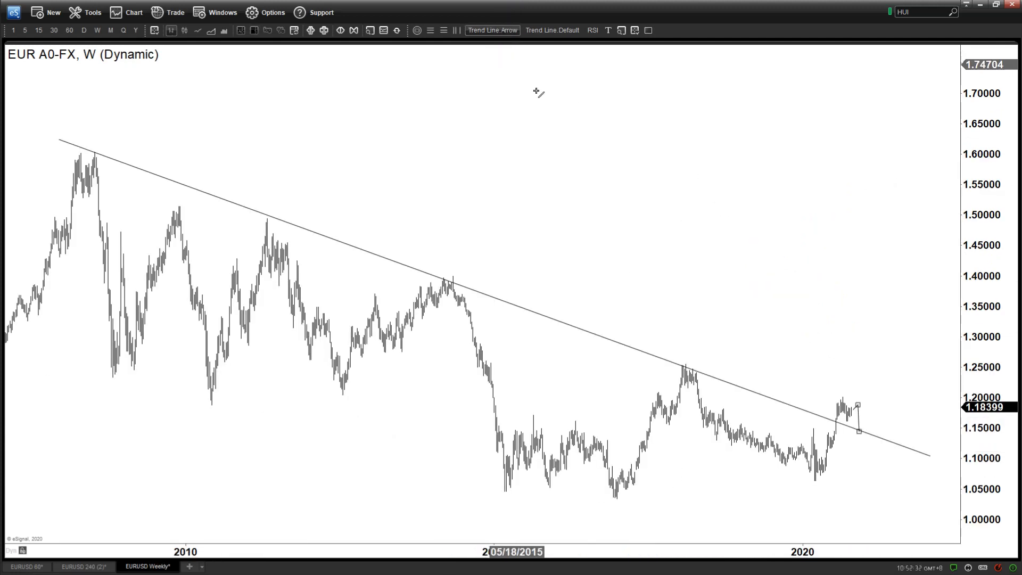
pyautogui.moveTo(859, 432); pyautogui.dragTo(914, 317)
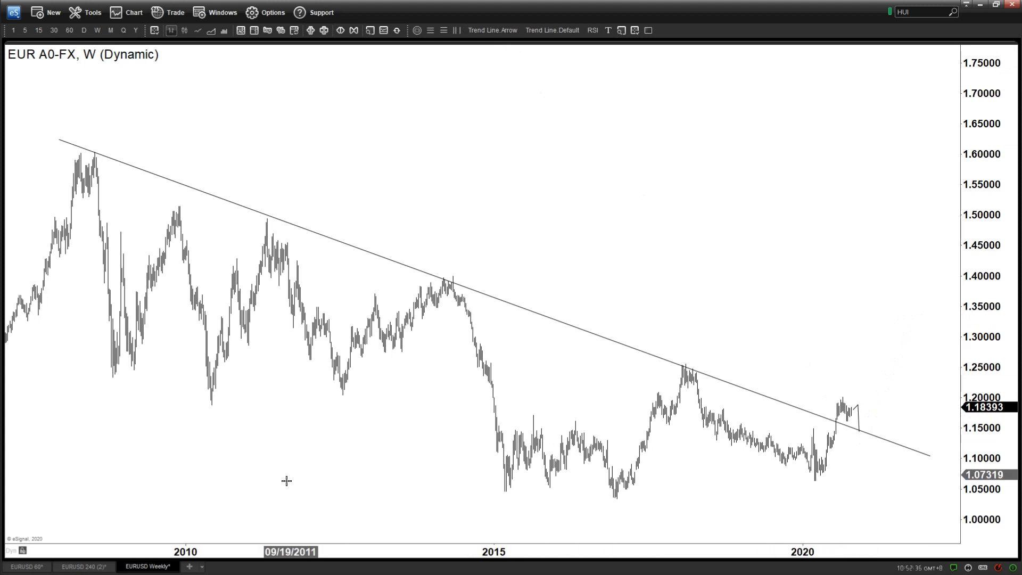
pyautogui.click(83, 567)
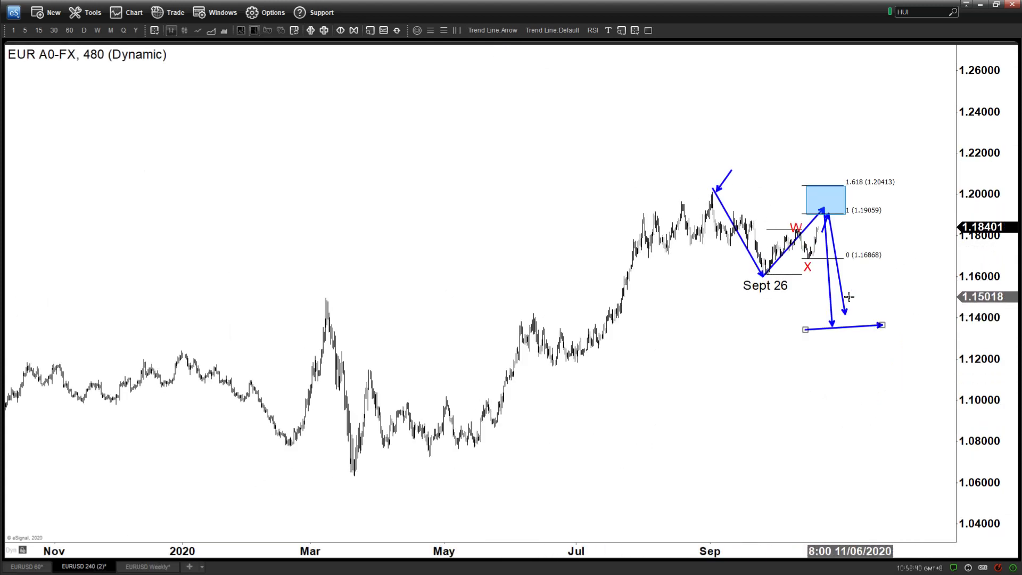
# Step: On the weekly chart, shorten the descending trend line to about 1.115 in late November 2021 and remove the short line dropping onto it
pyautogui.click(142, 566)
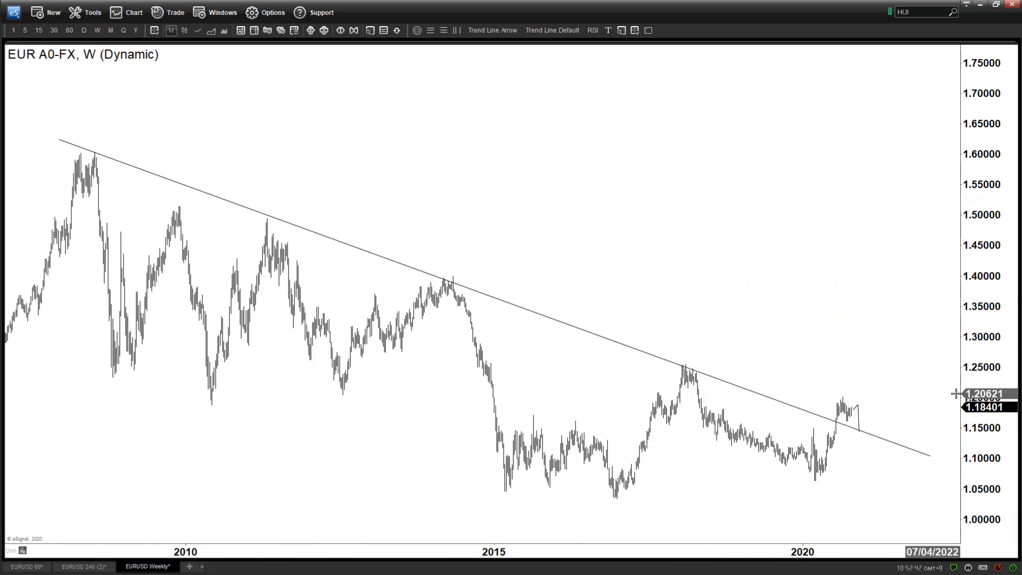
pyautogui.moveTo(929, 457)
pyautogui.mouseDown()
pyautogui.moveTo(990, 441)
pyautogui.moveTo(920, 451)
pyautogui.mouseUp()
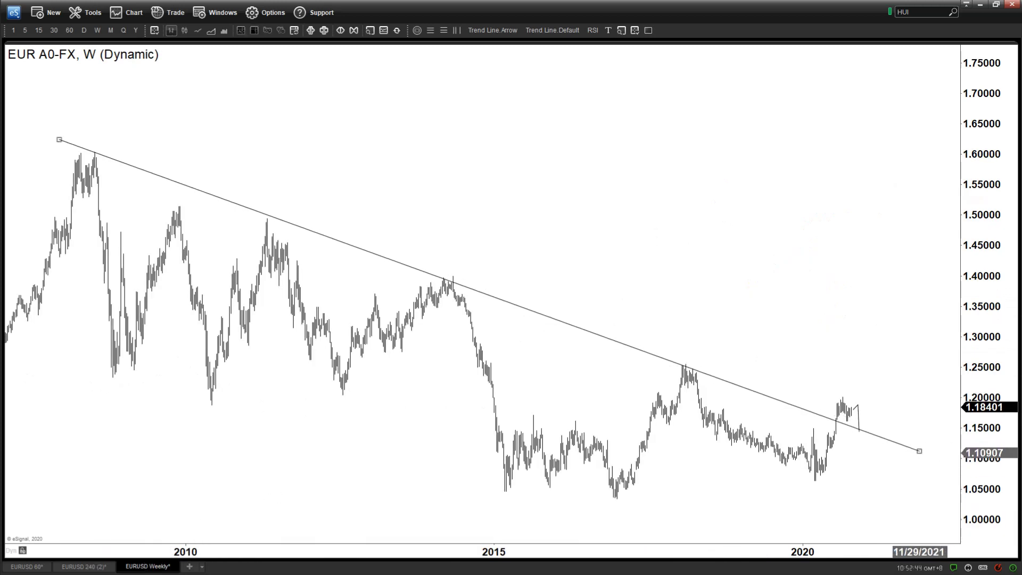
pyautogui.rightClick(857, 406)
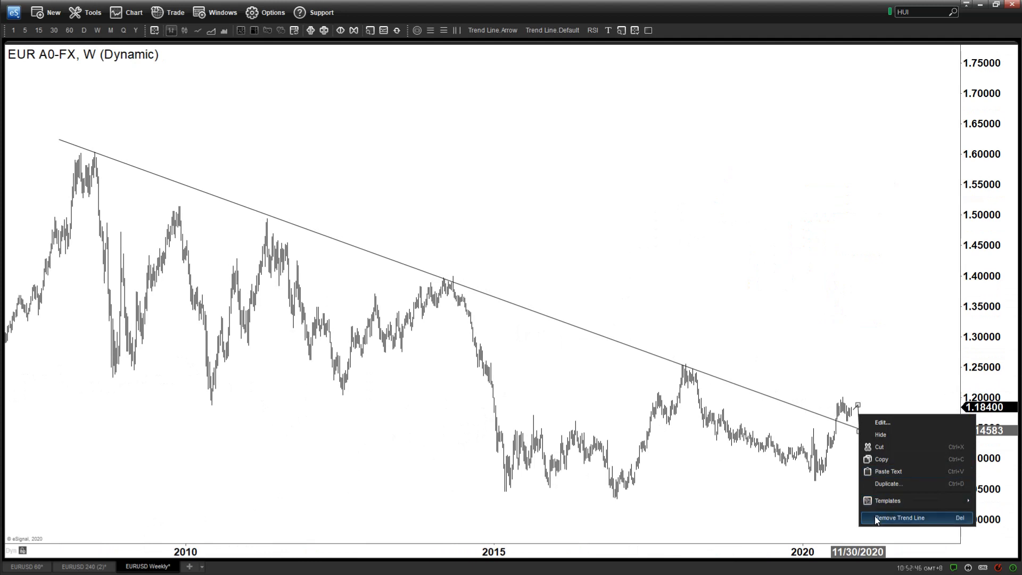
pyautogui.click(929, 516)
pyautogui.click(918, 451)
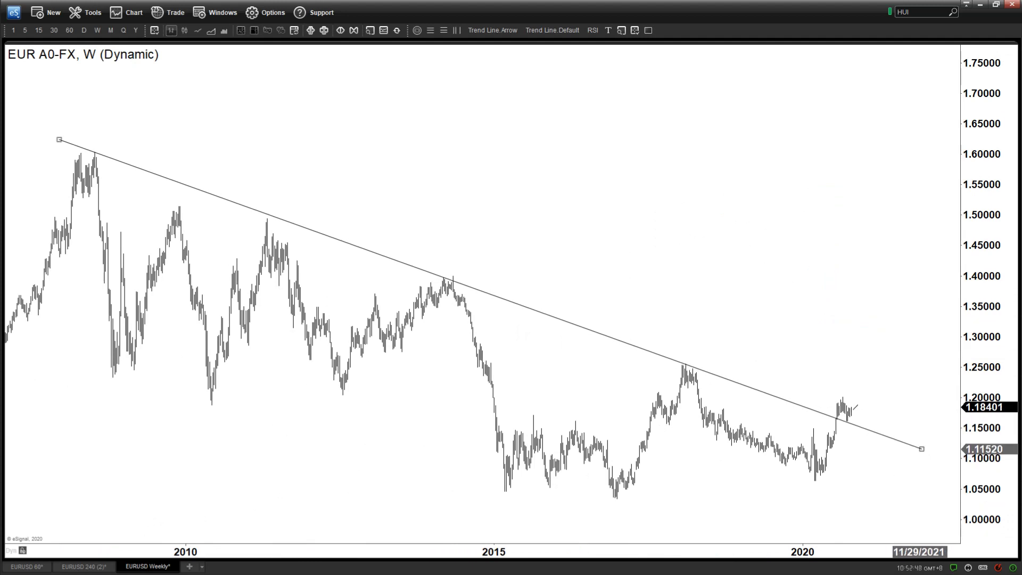
# Step: Draw an arrow from the 2020 low to the August 2020 high on the weekly chart and stretch the latest-price line up to about 1.28
pyautogui.click(513, 31)
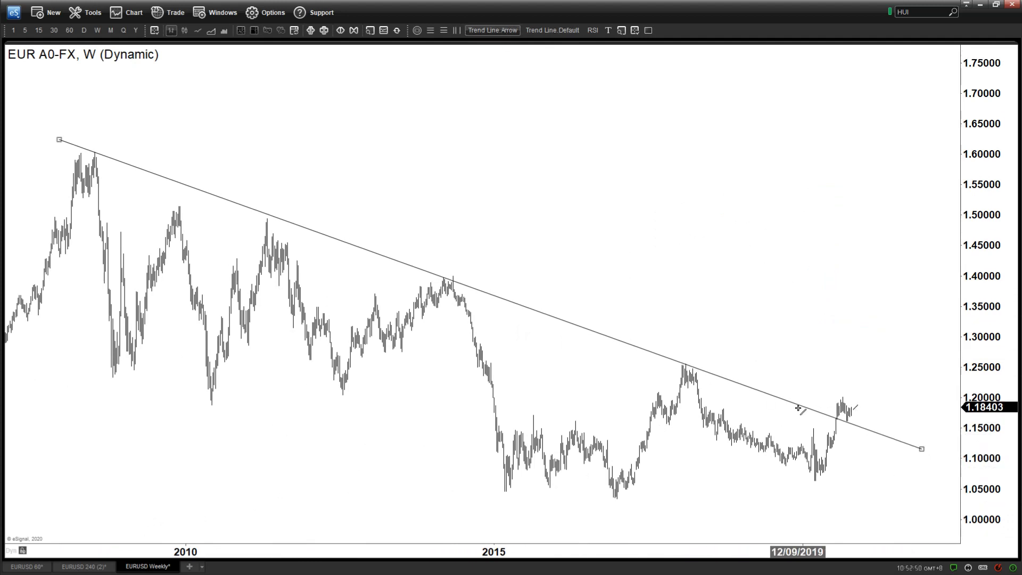
pyautogui.moveTo(819, 486); pyautogui.dragTo(839, 397)
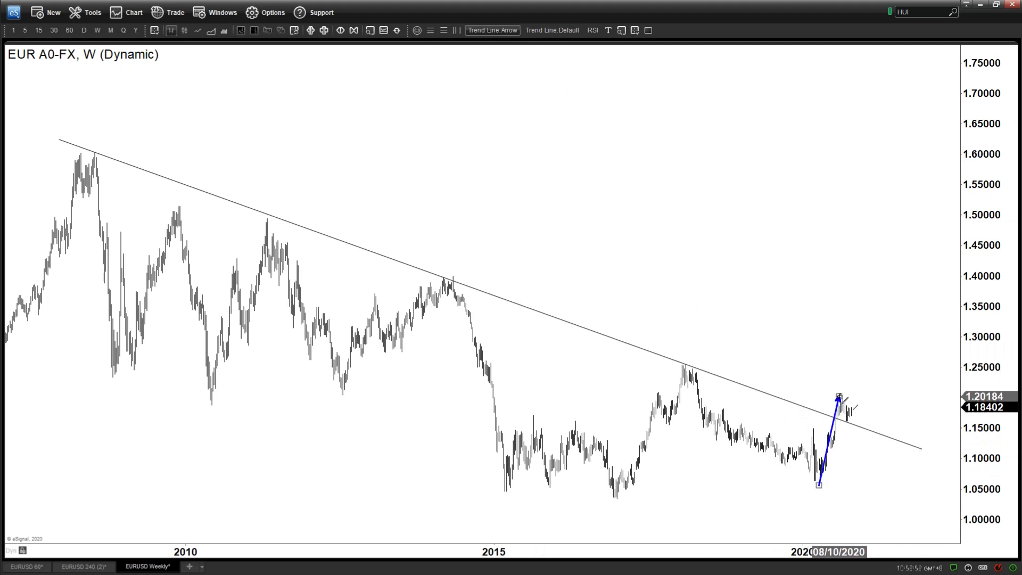
pyautogui.click(84, 567)
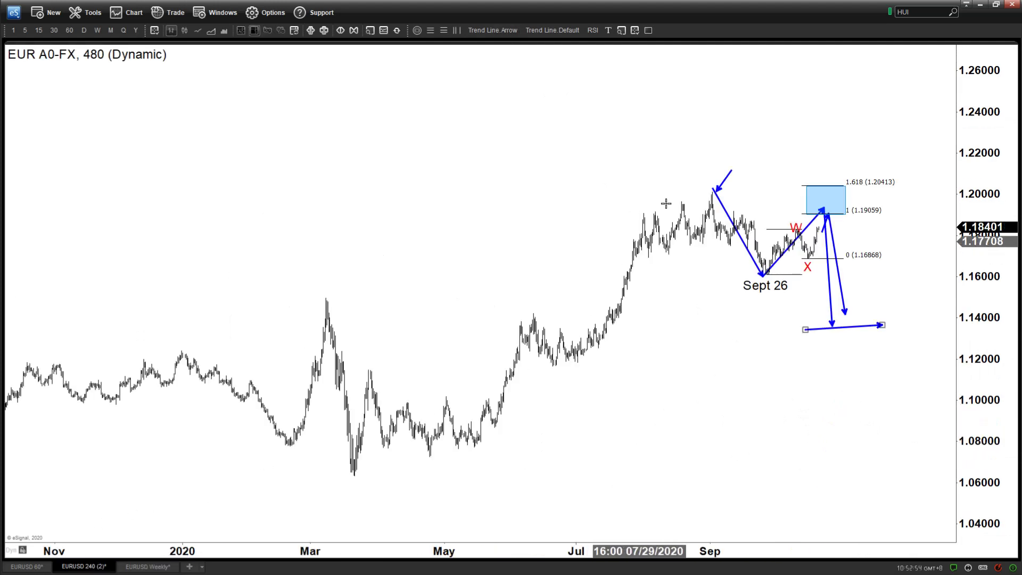
pyautogui.click(149, 566)
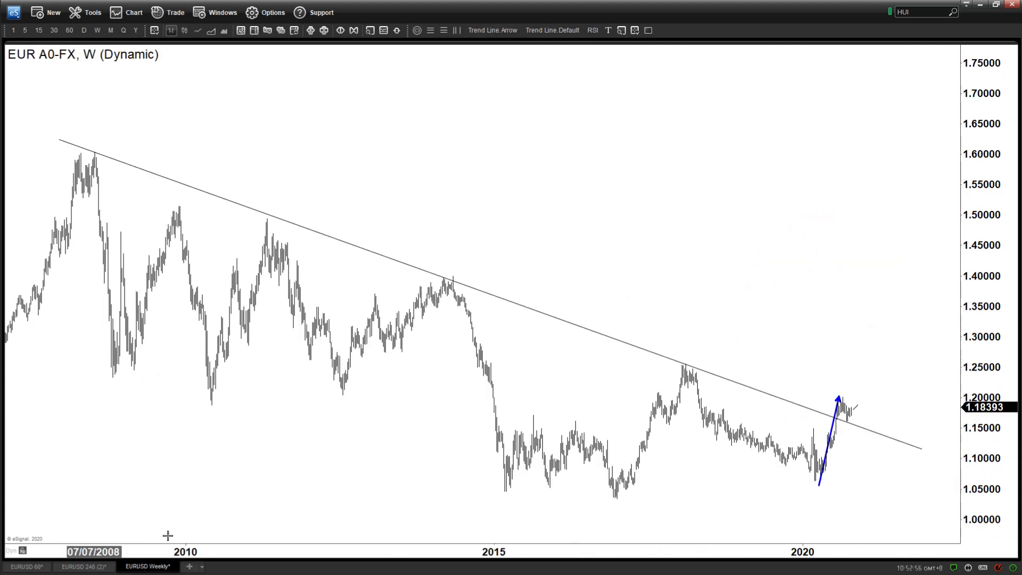
pyautogui.moveTo(858, 405); pyautogui.dragTo(872, 347)
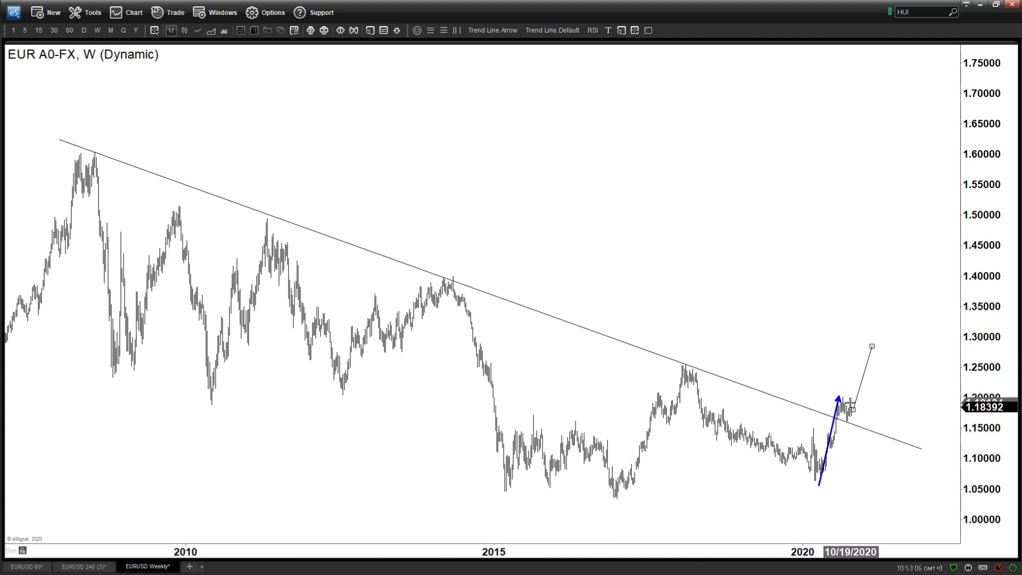
# Step: Remove the blue arrow at the 2020 low and the rising line at the latest price from the weekly chart
pyautogui.click(879, 392)
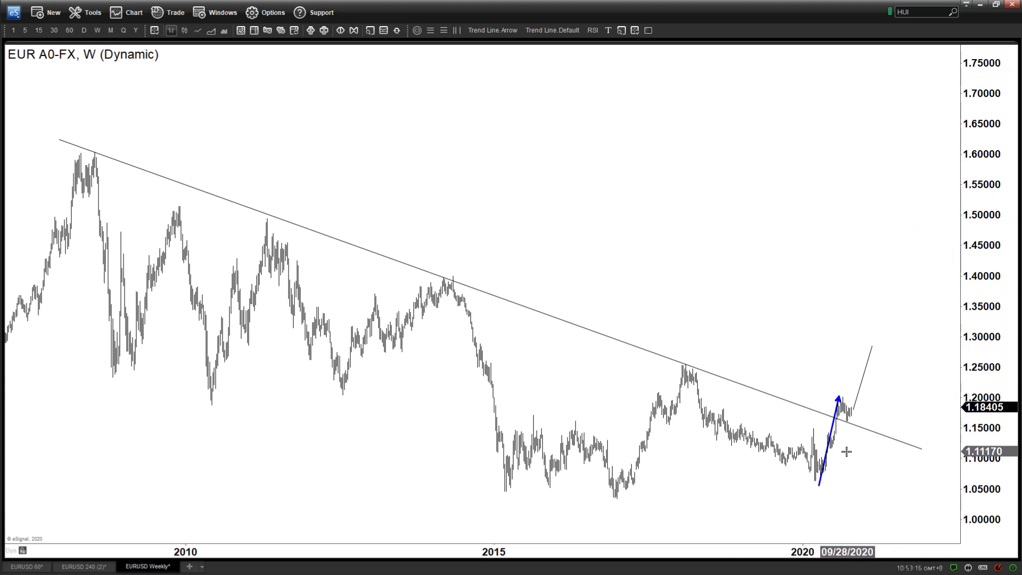
pyautogui.rightClick(832, 428)
pyautogui.click(848, 531)
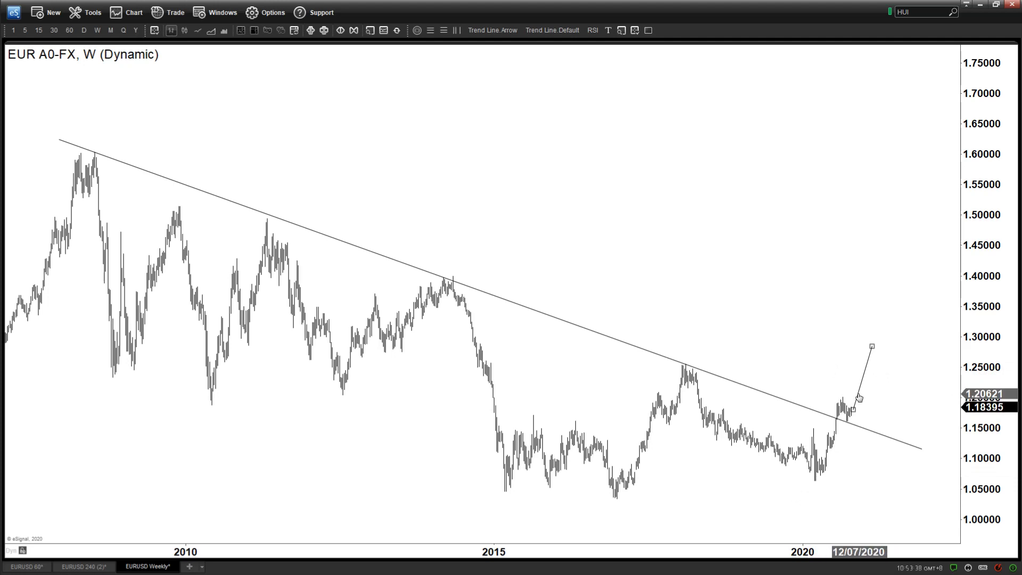
pyautogui.moveTo(859, 397); pyautogui.dragTo(870, 377)
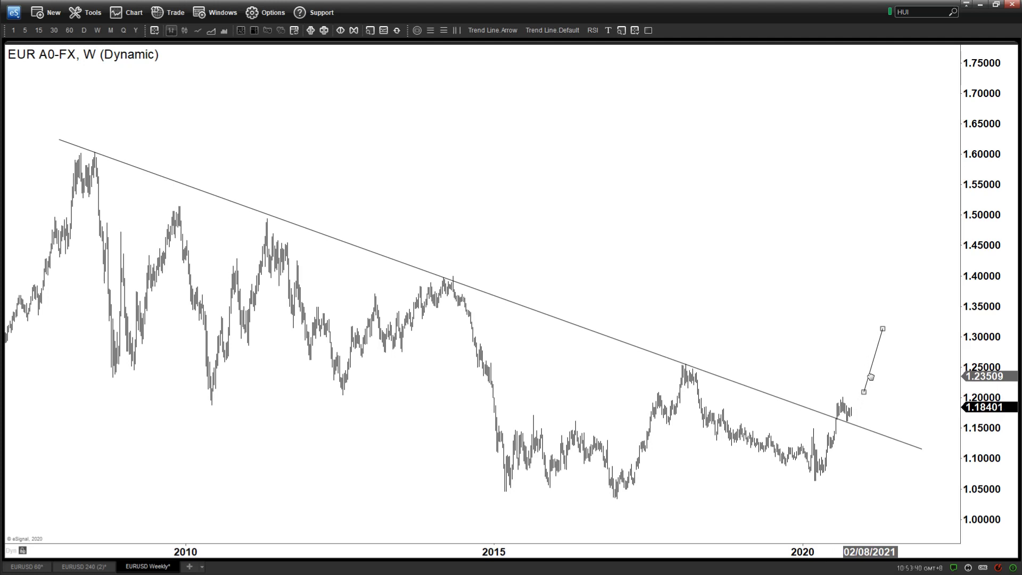
pyautogui.rightClick(871, 377)
pyautogui.click(880, 478)
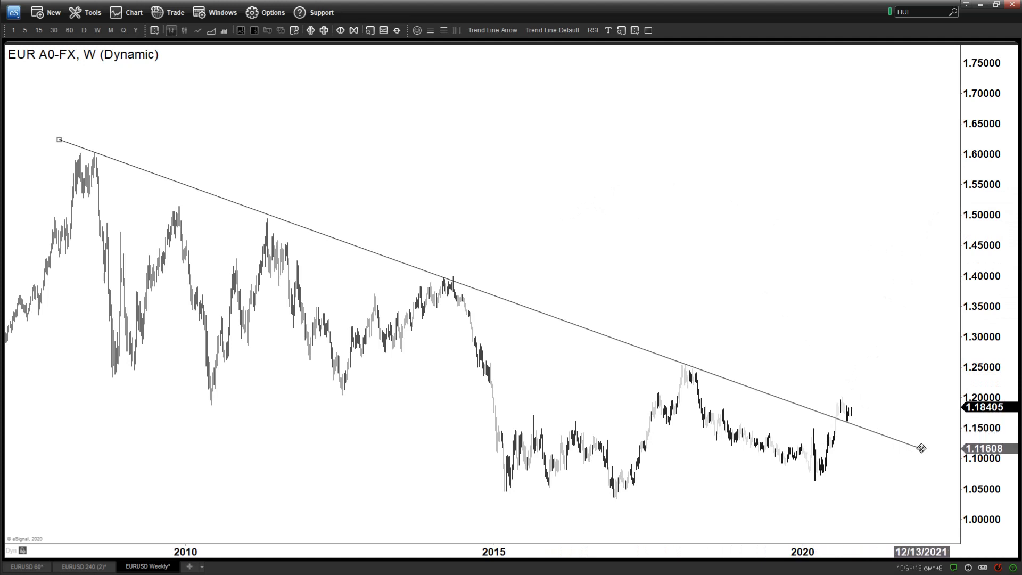
# Step: Lower the weekly trend line's December 2021 end to about 1.106 and sketch arrows from the latest price to about 1.22 and down to the trend line
pyautogui.moveTo(921, 449); pyautogui.dragTo(922, 454)
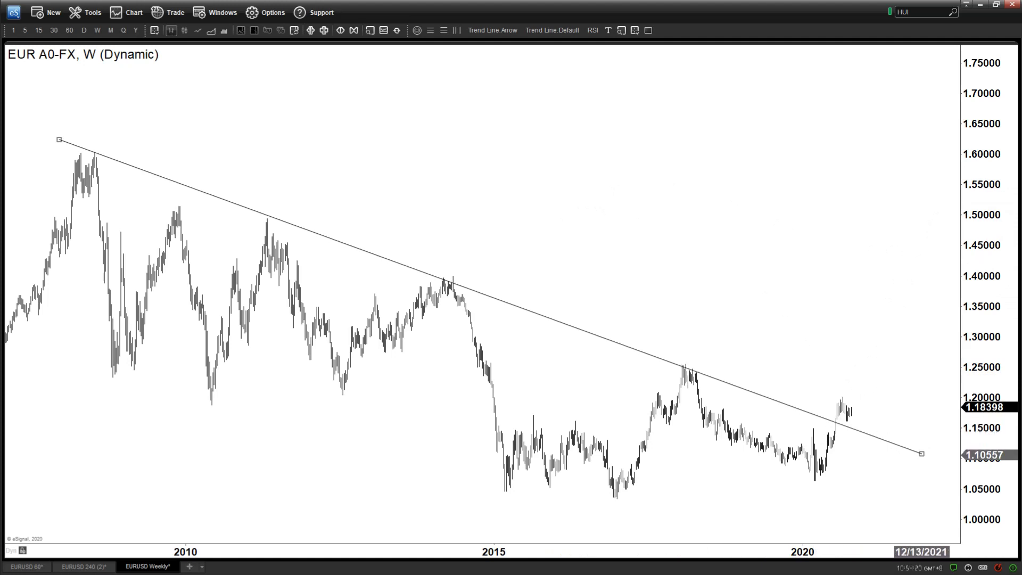
pyautogui.click(500, 32)
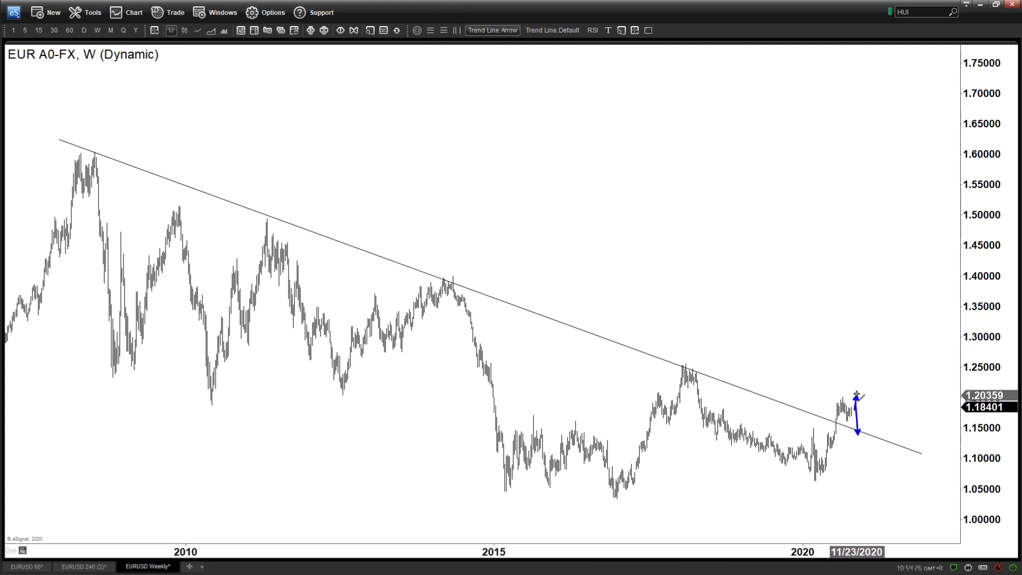
pyautogui.moveTo(867, 415); pyautogui.dragTo(864, 421)
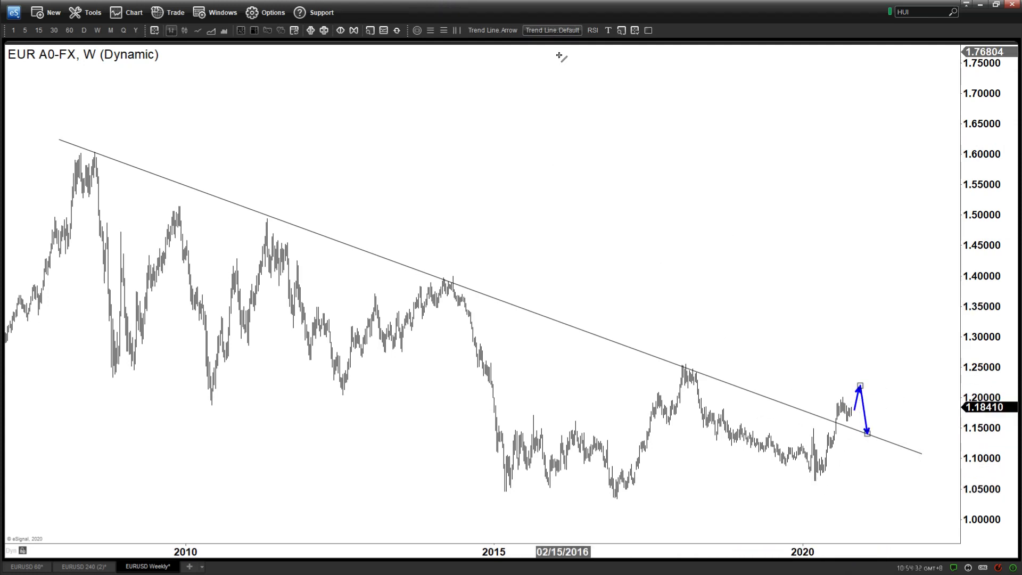
# Step: Draw a line rising from the down arrow's tip to about 1.335 and discard the extra line started at the latest price
pyautogui.moveTo(870, 433); pyautogui.dragTo(907, 315)
pyautogui.moveTo(854, 409); pyautogui.dragTo(842, 324)
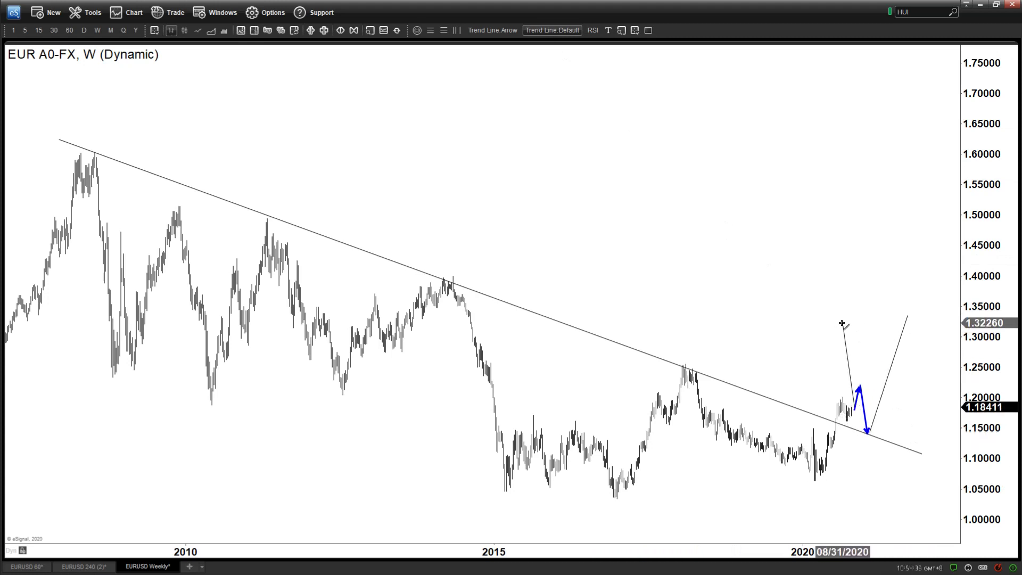
pyautogui.press('Delete')
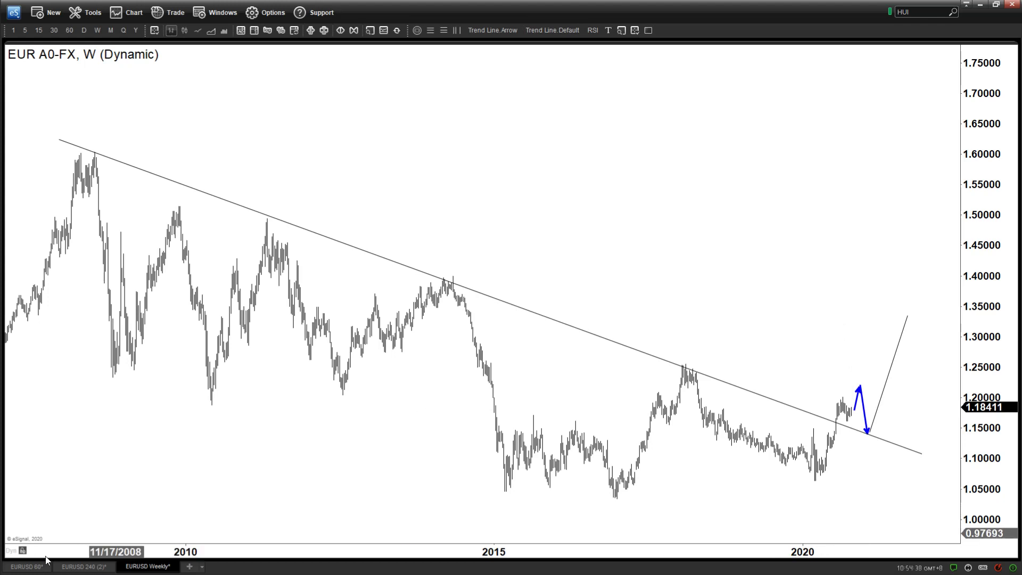
# Step: Review the EURUSD 60 chart's wave count and the September arrows and blue box on the EURUSD 240 chart
pyautogui.click(97, 567)
pyautogui.click(31, 567)
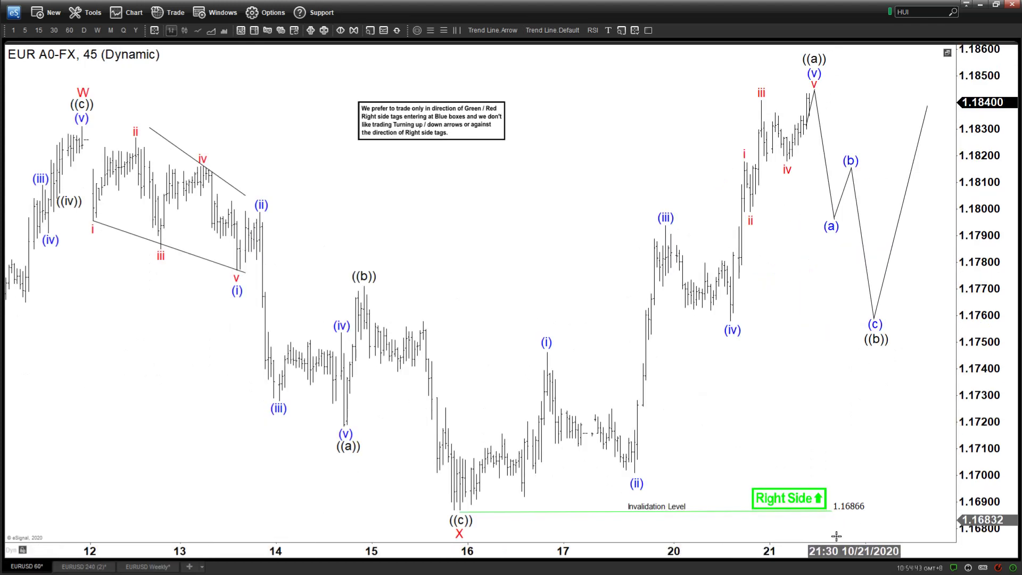
pyautogui.click(83, 567)
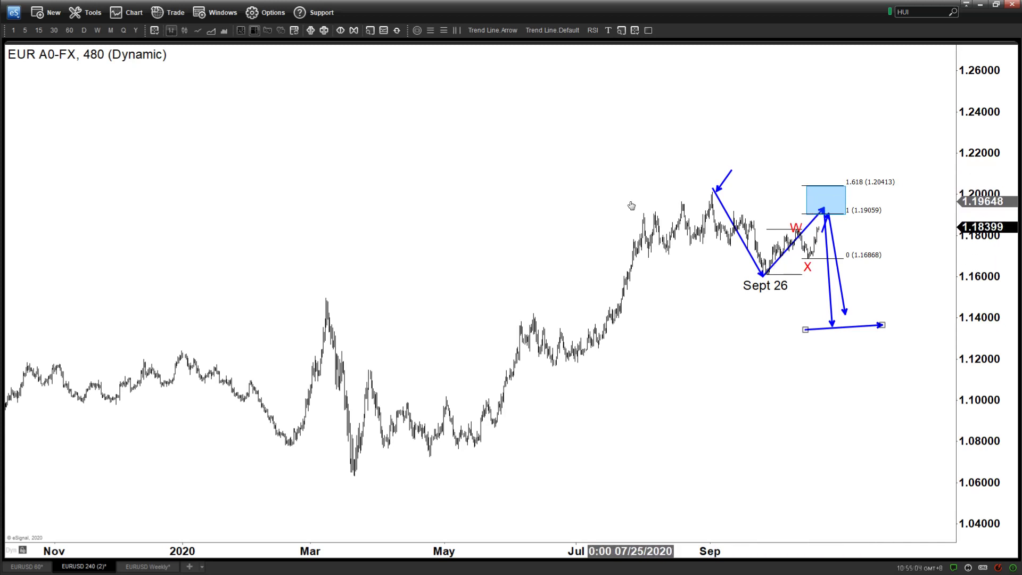
pyautogui.moveTo(602, 146); pyautogui.dragTo(646, 147)
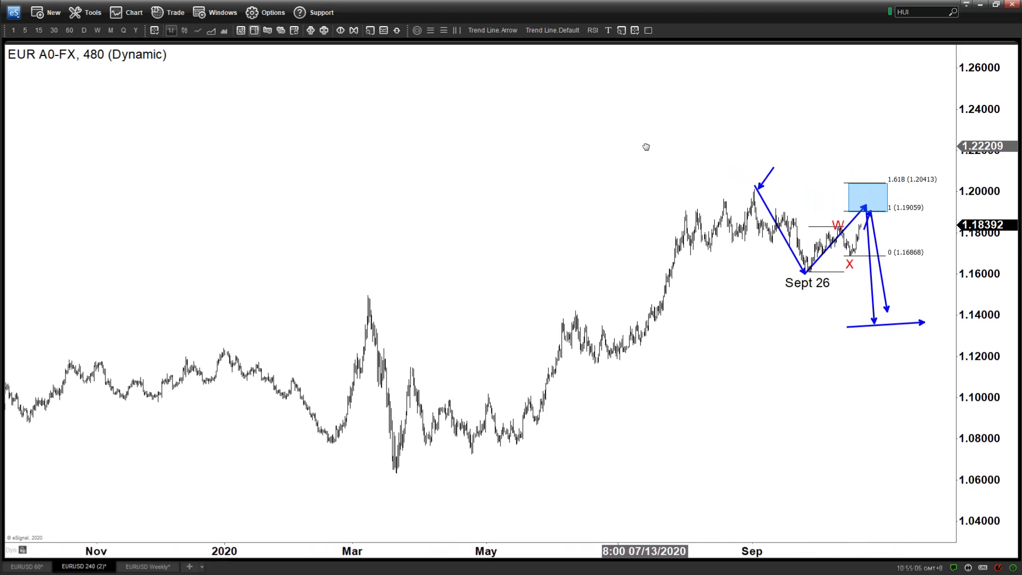